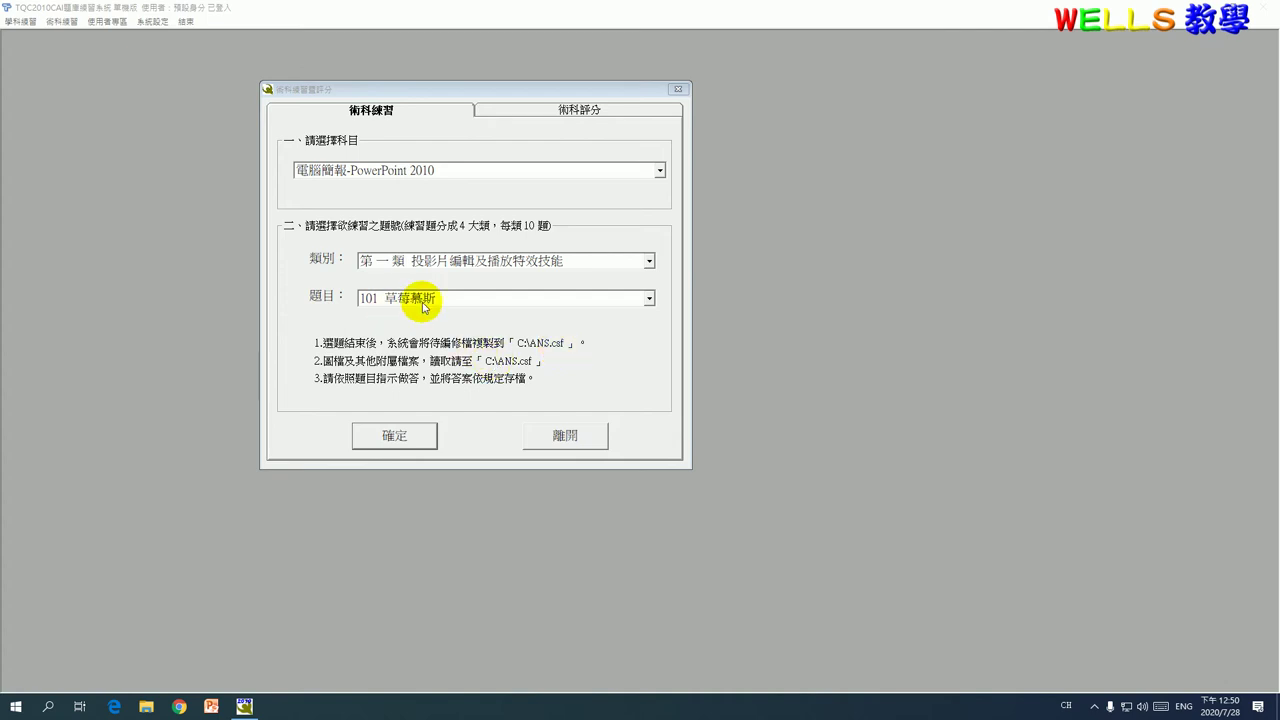
Start PowerPoint practice question 101 草莓慕斯 and acknowledge the C:\ANS.csf answer-folder notice
left_click(390, 442)
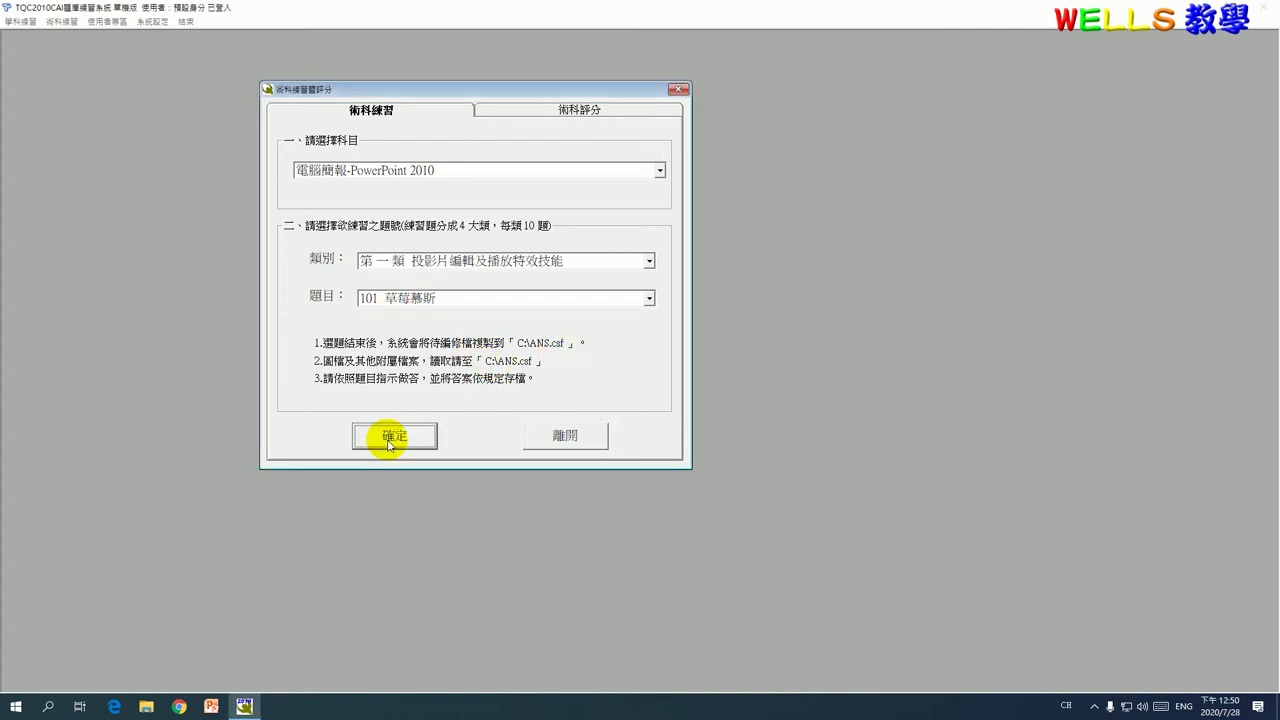
left_click(655, 402)
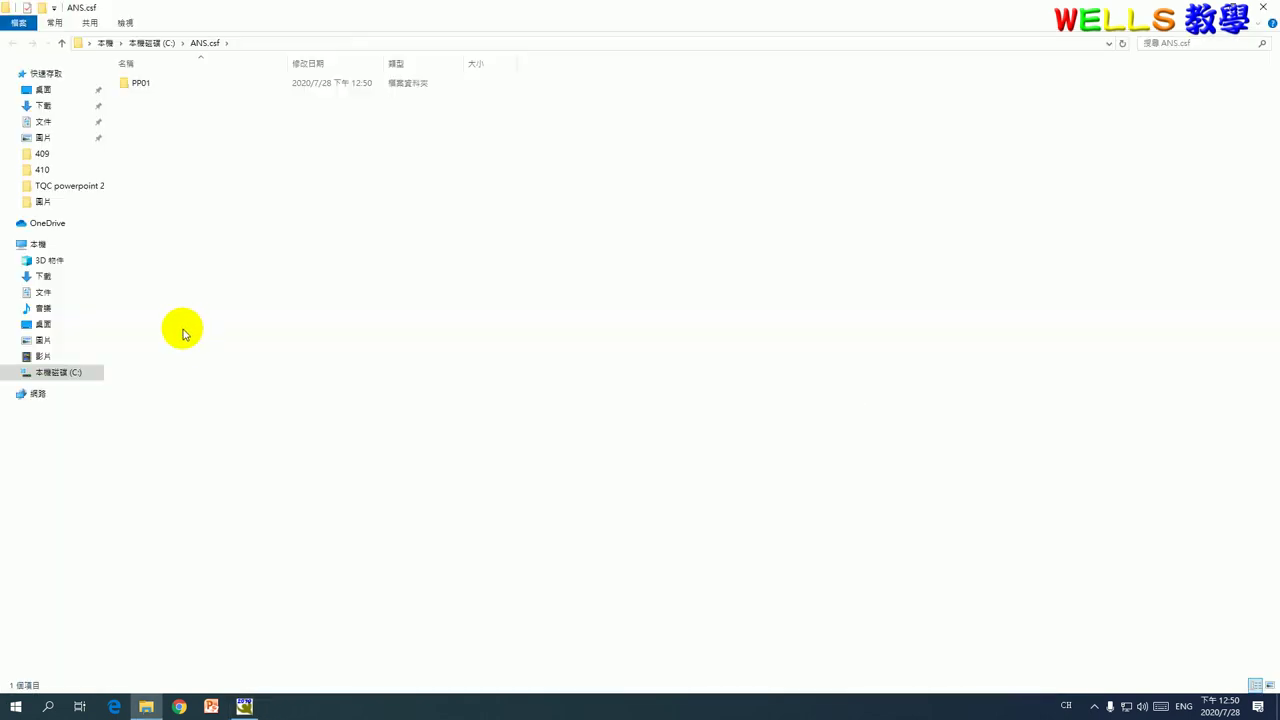
Open the PP01 folder and launch the PPD01 presentation in PowerPoint
double_click(132, 84)
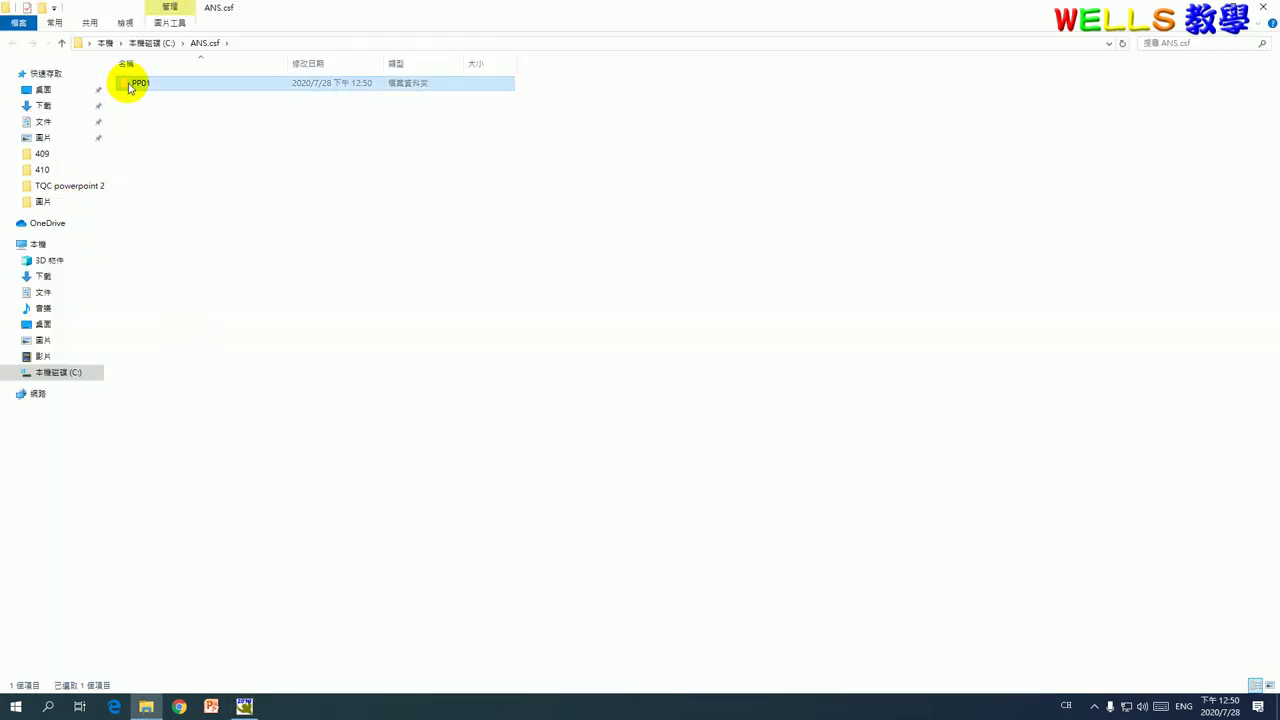
mouse_move(130, 86)
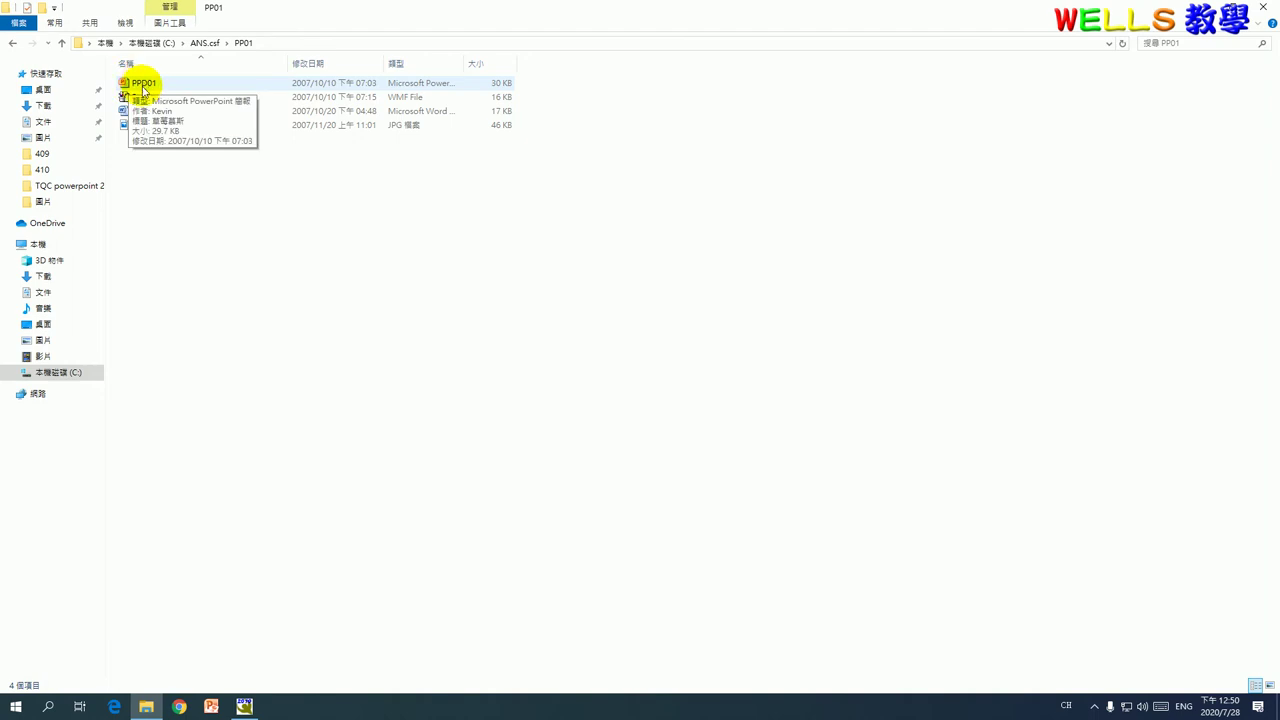
double_click(143, 88)
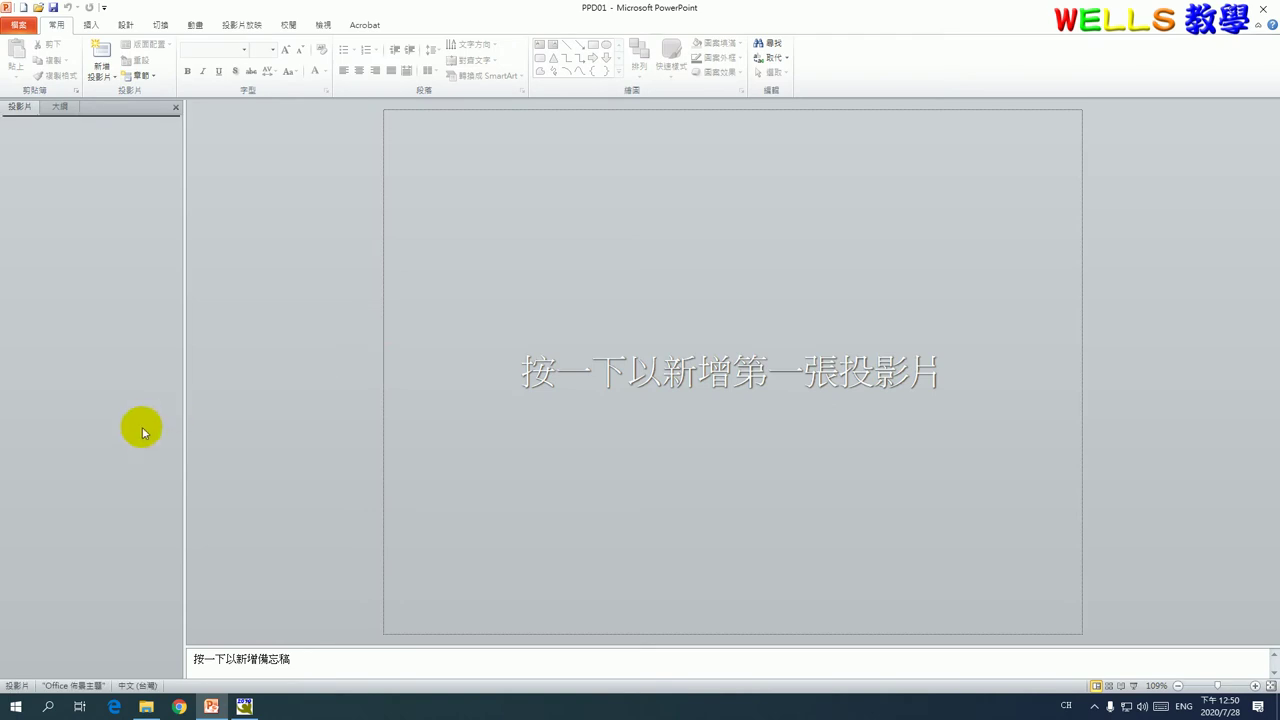
Insert slides from the Ppdstrawberry outline in C:\ANS.csf\PP01, producing four recipe slides
left_click(128, 436)
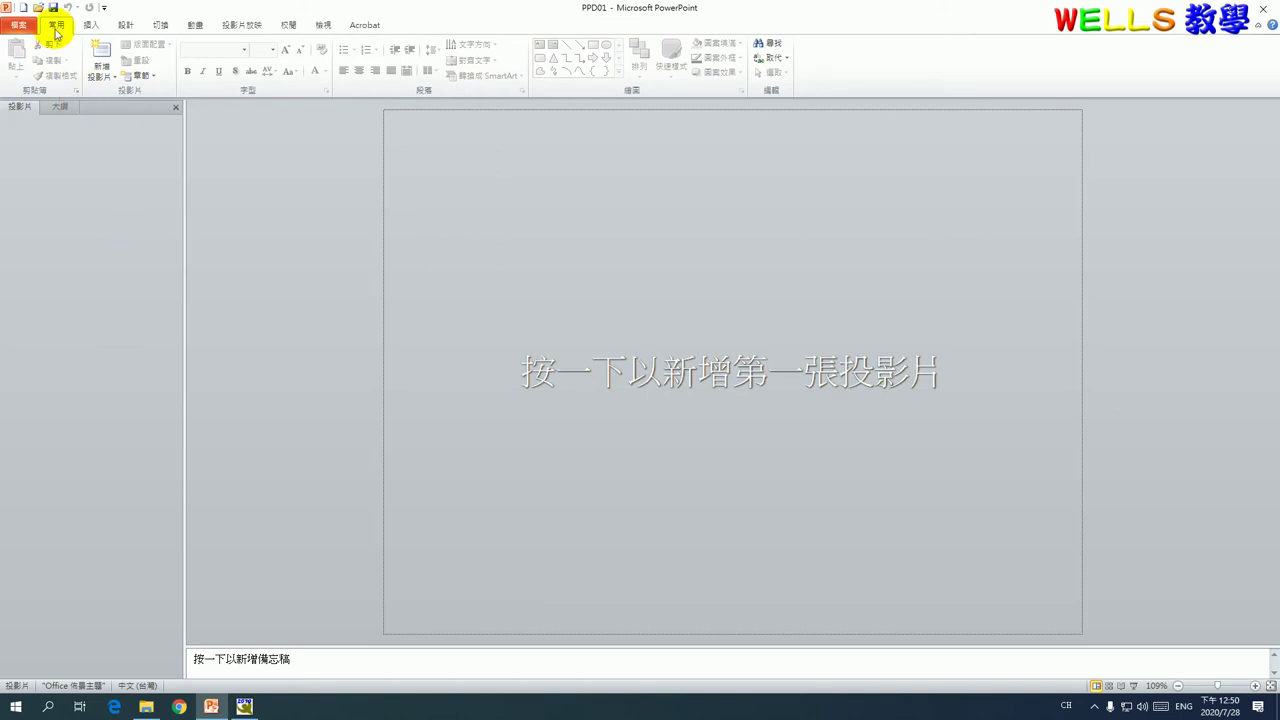
left_click(110, 85)
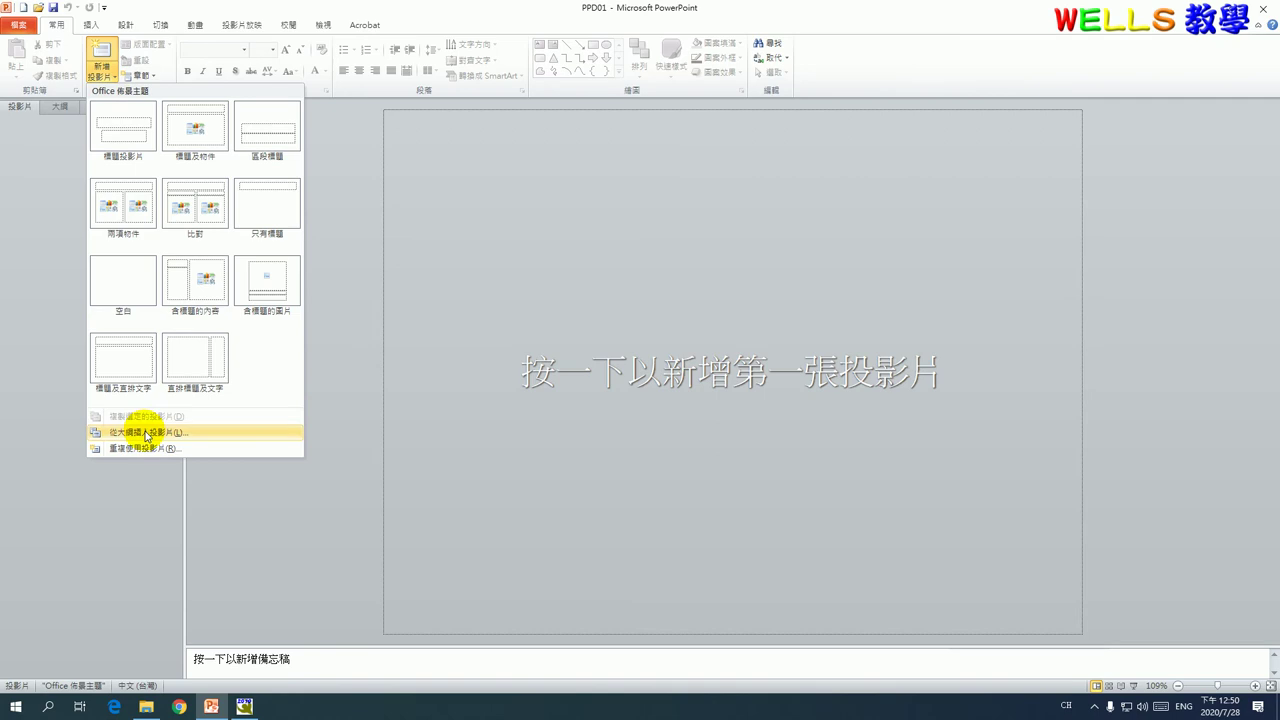
left_click(146, 433)
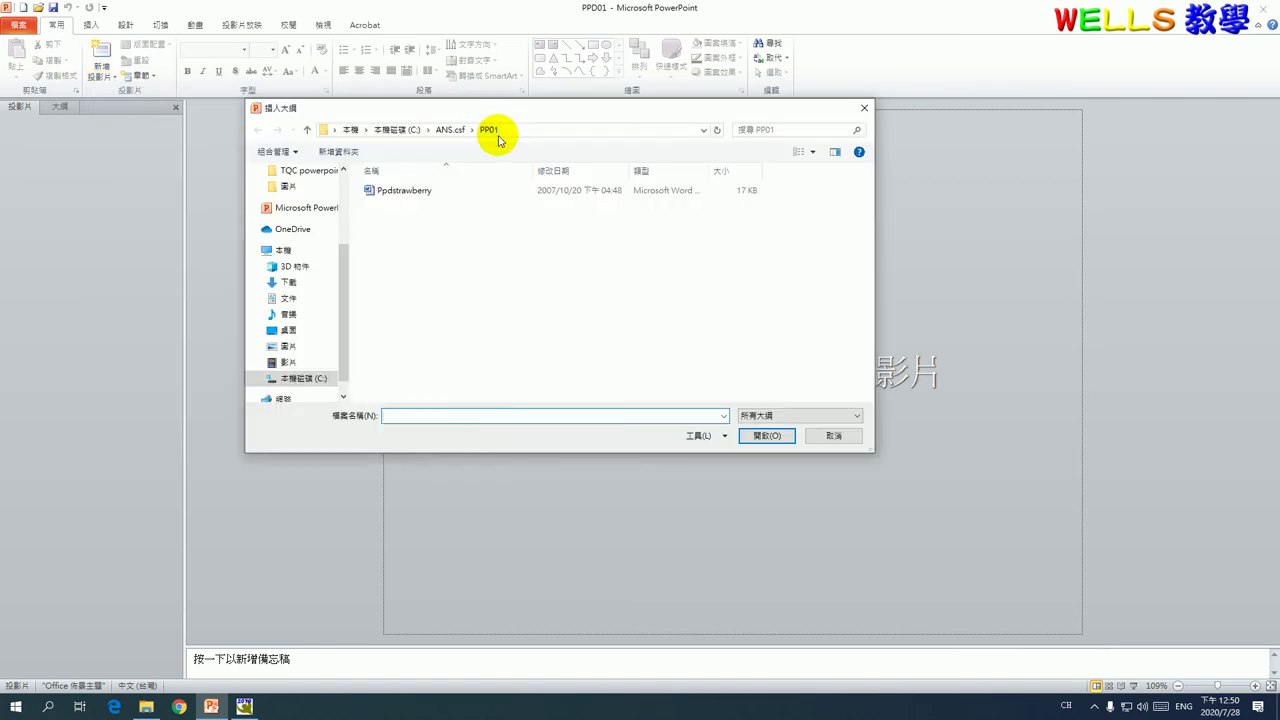
left_click(396, 196)
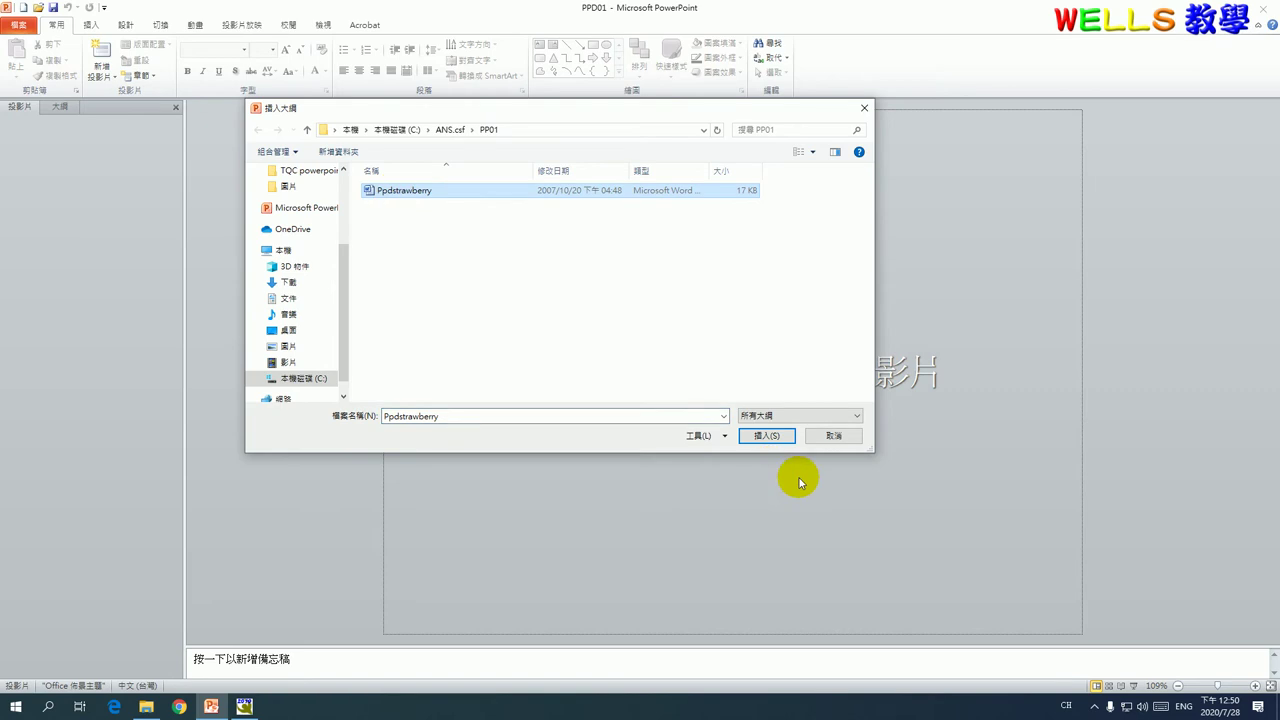
left_click(768, 436)
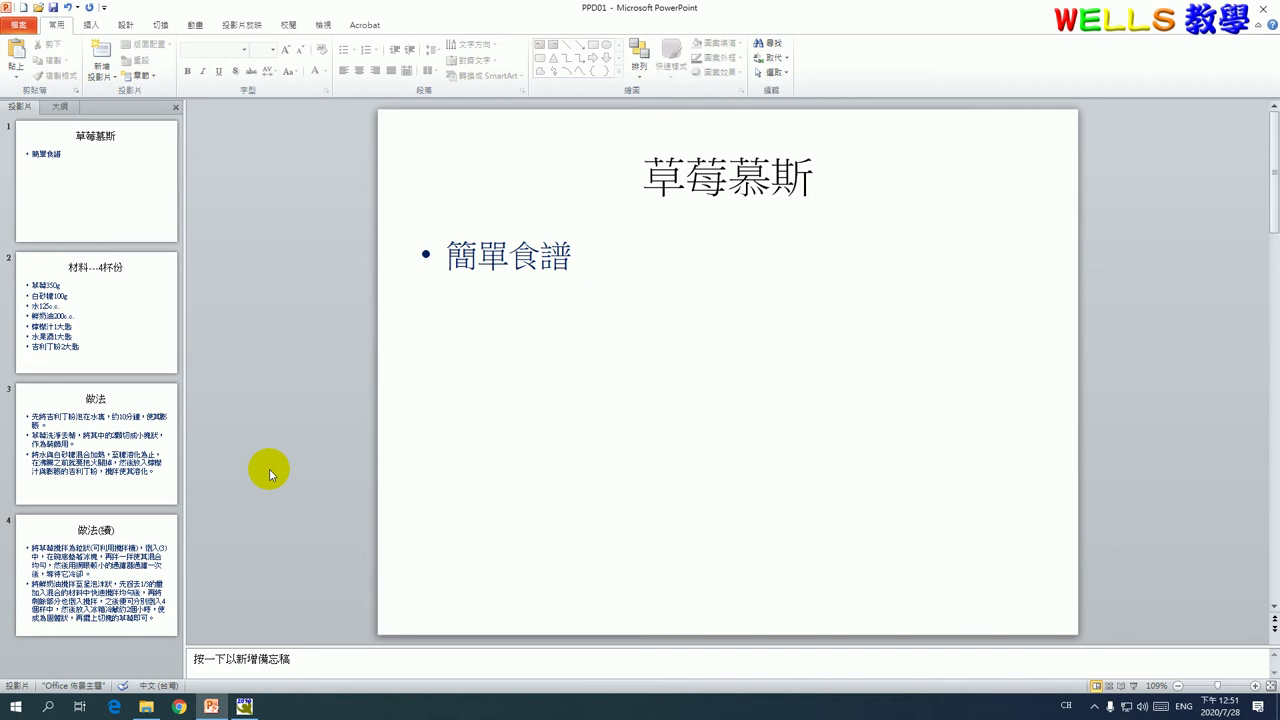
Set the Ppdstrawberry picture from C:\ANS.csf\PP01 as the background and apply it to all slides
right_click(501, 428)
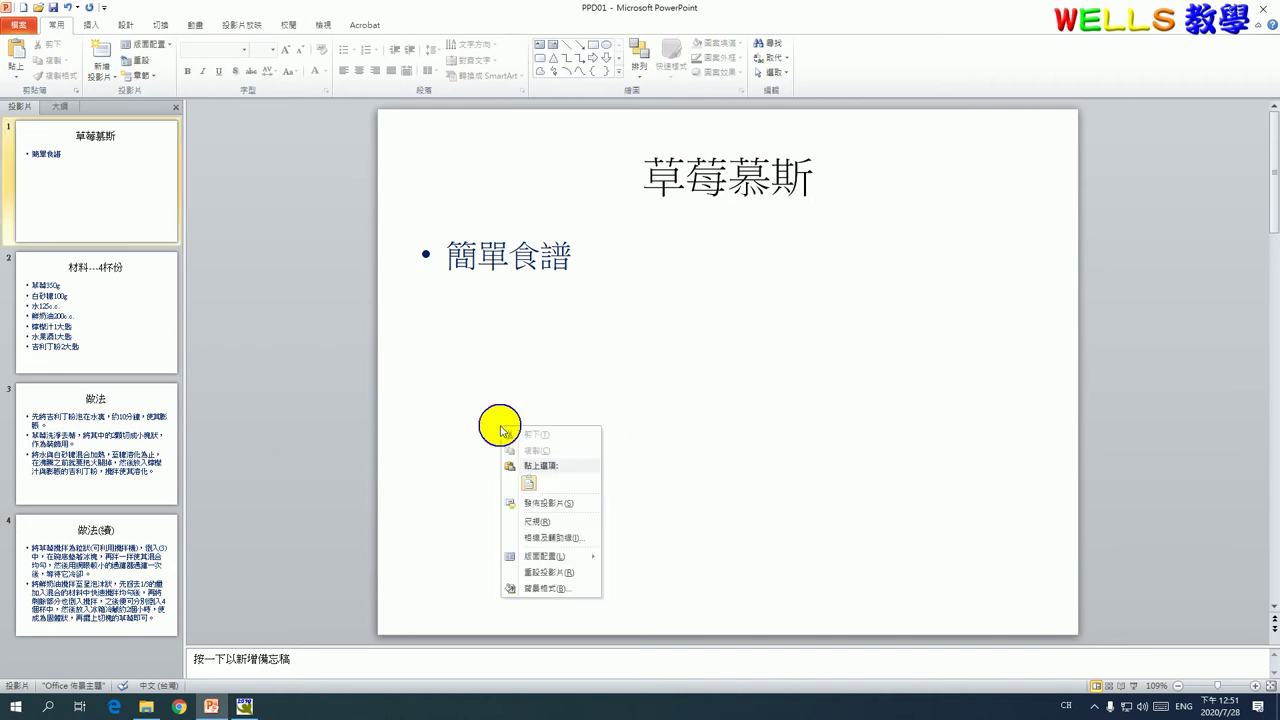
left_click(548, 588)
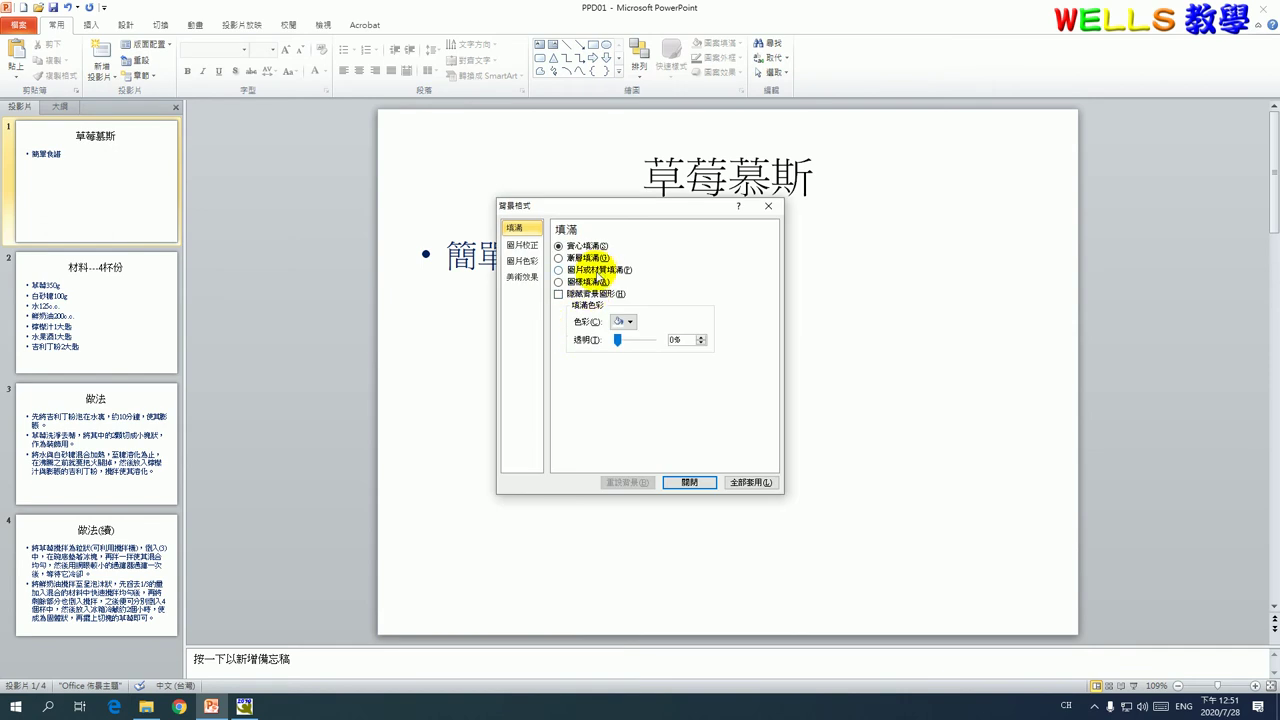
left_click(592, 268)
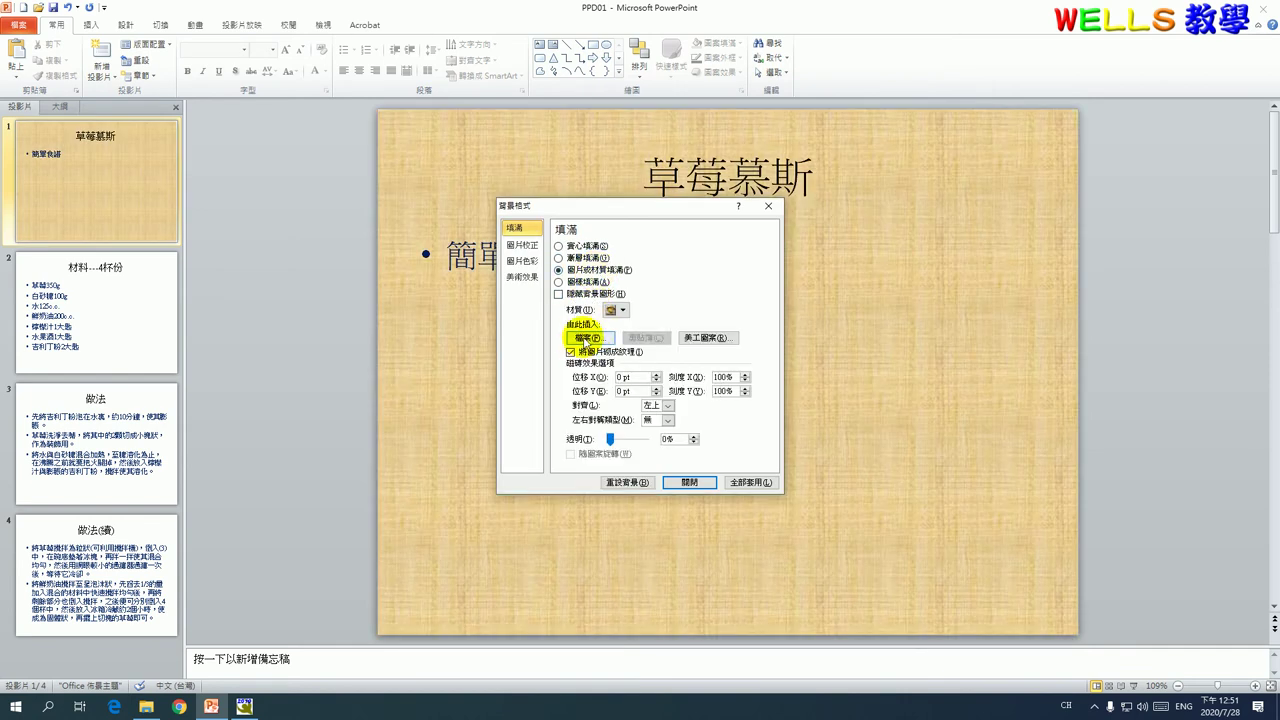
left_click(585, 338)
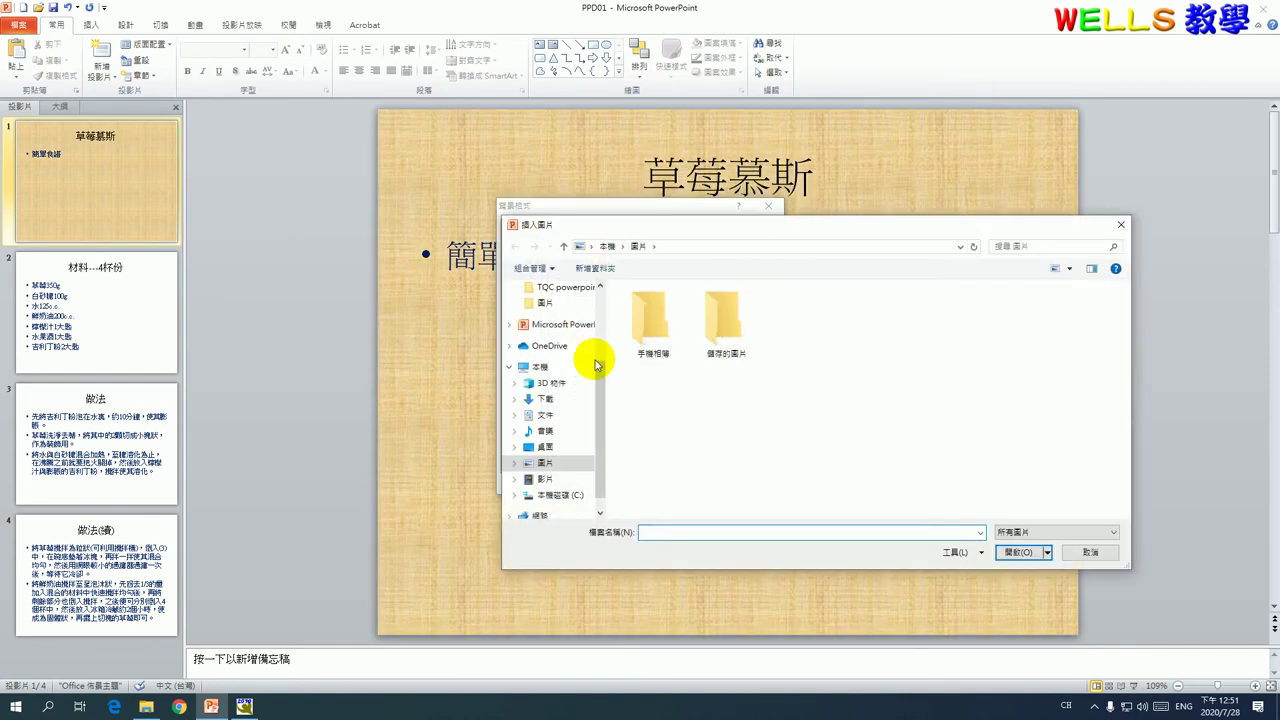
left_click(570, 495)
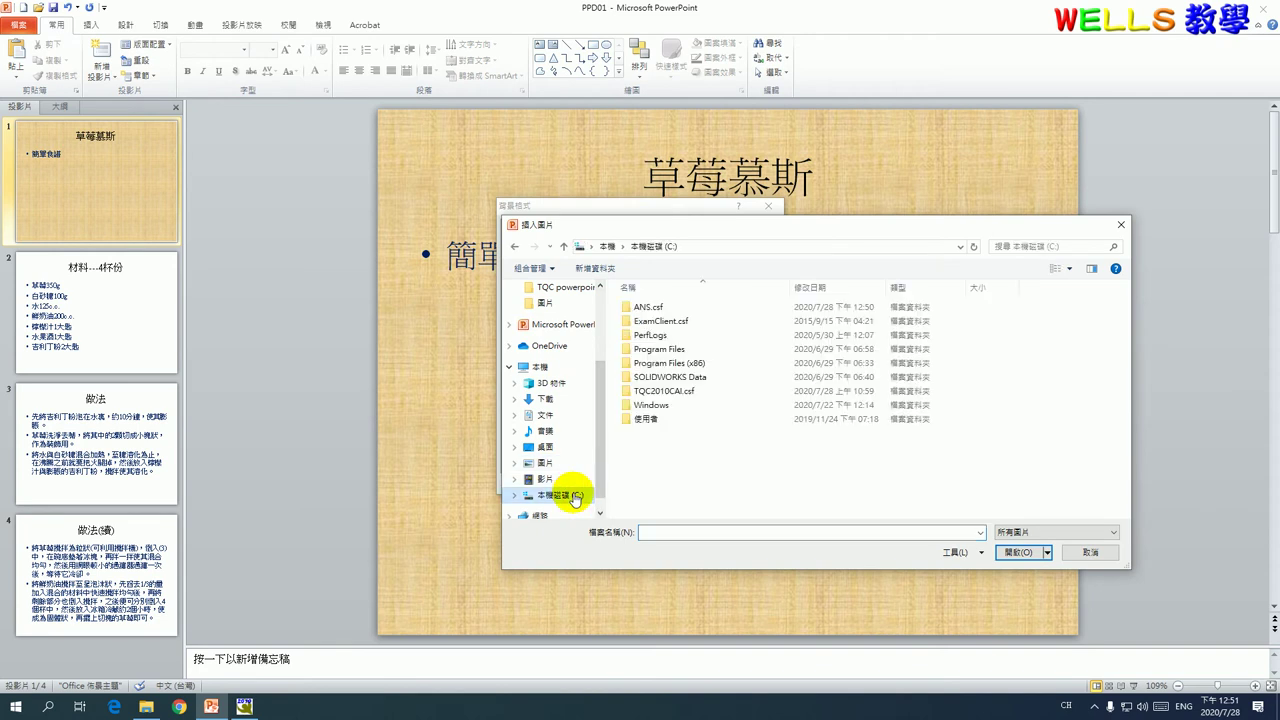
double_click(636, 308)
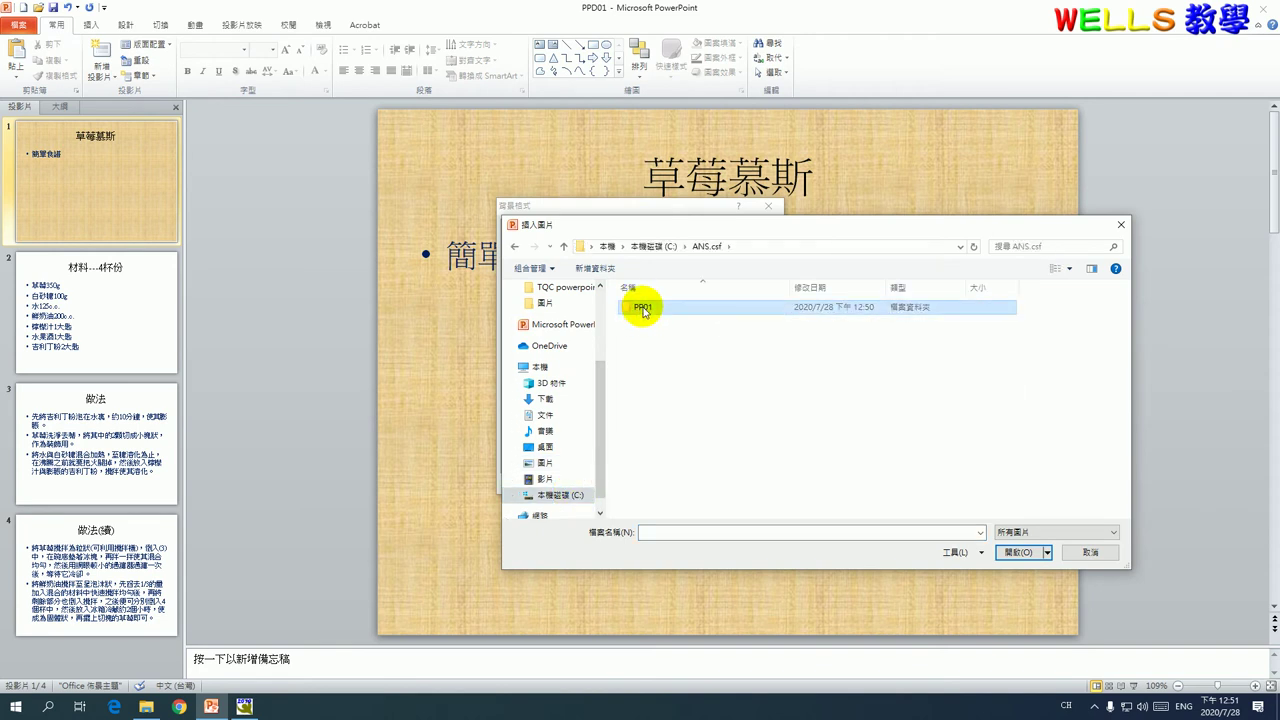
double_click(638, 308)
left_click(730, 342)
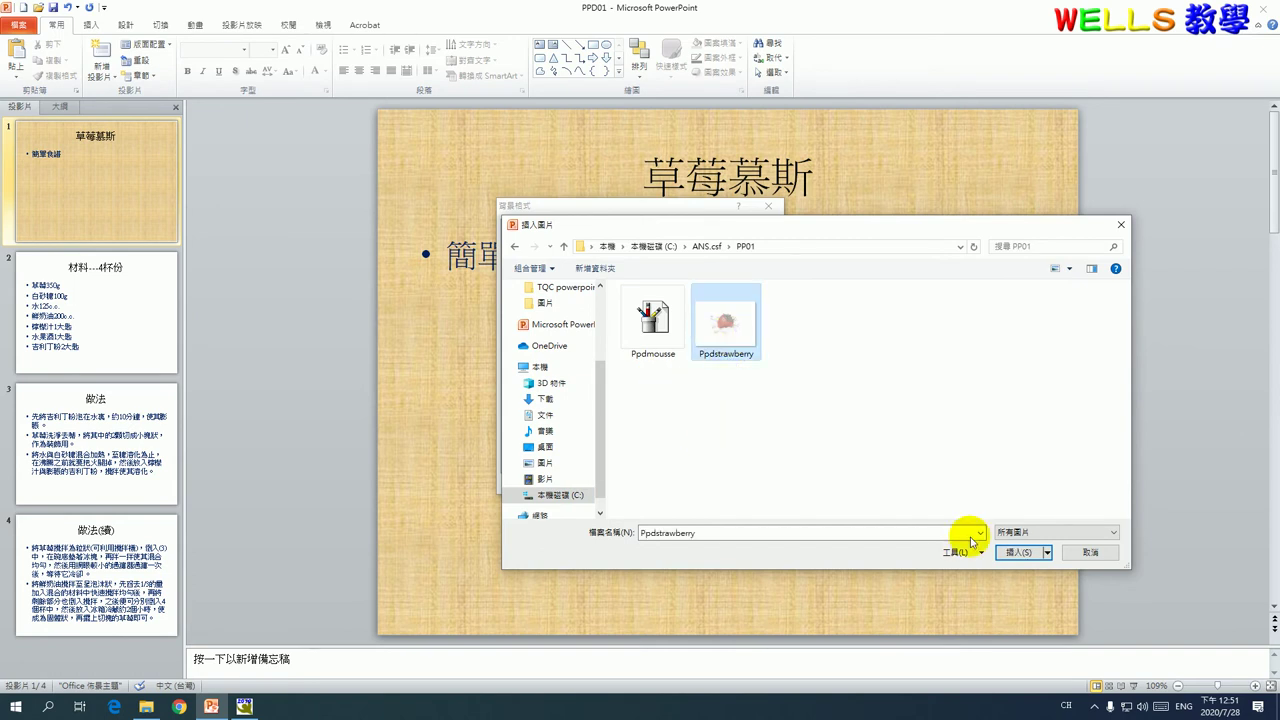
left_click(1013, 553)
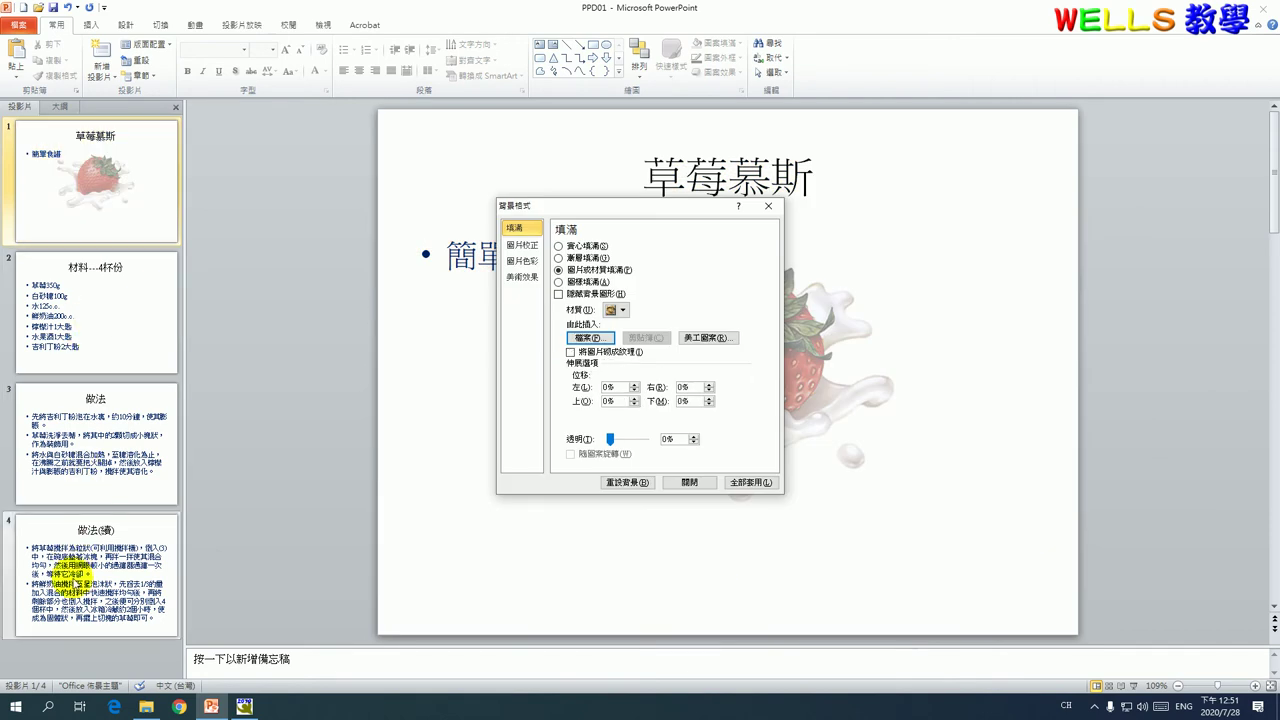
left_click(746, 481)
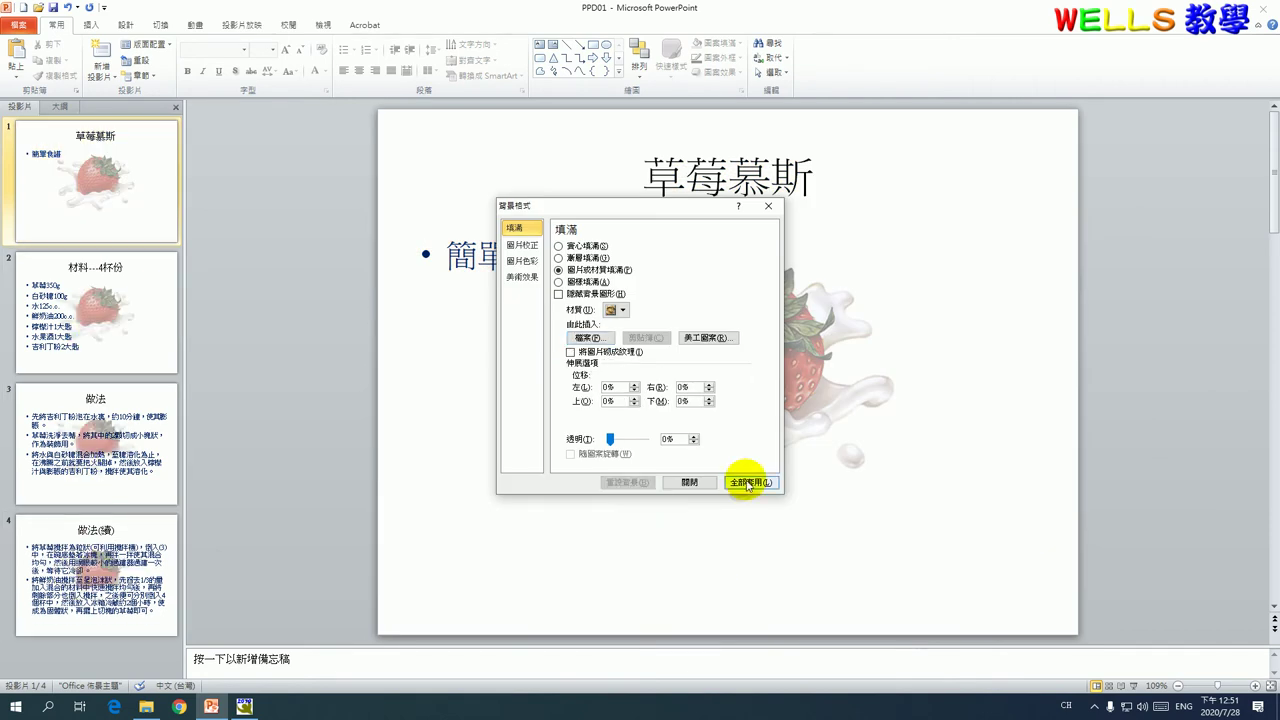
left_click(689, 482)
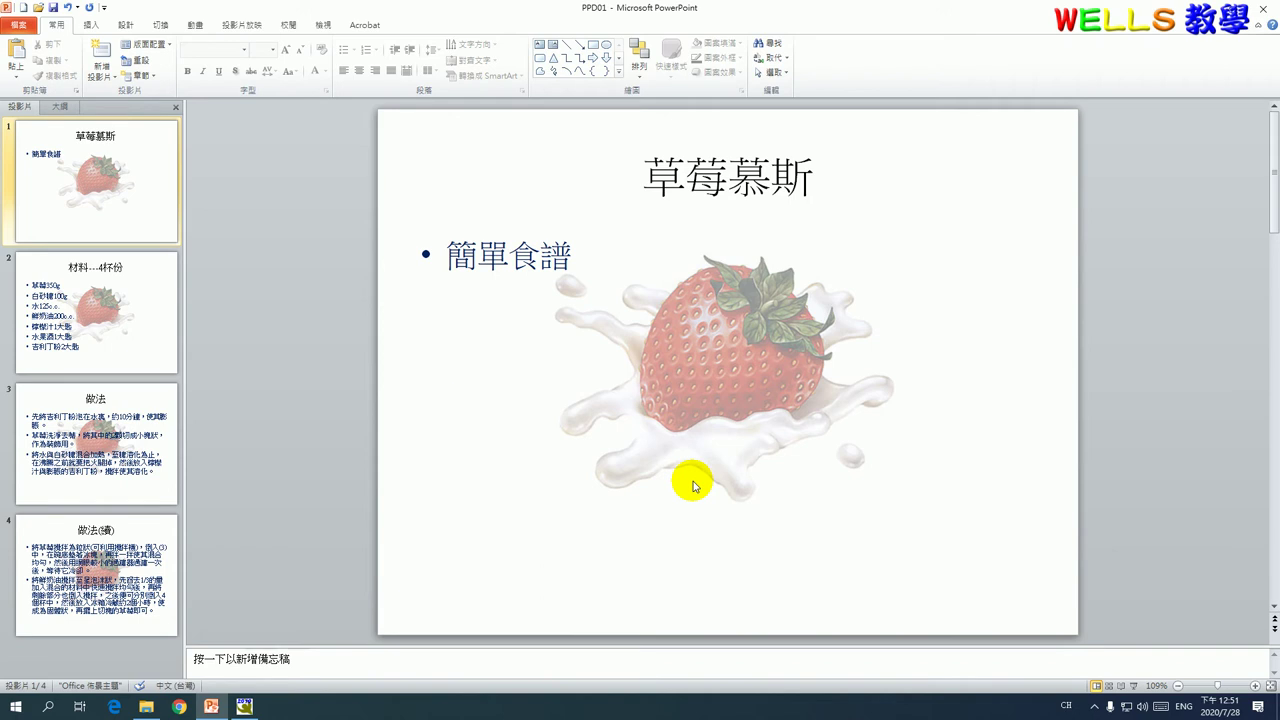
Apply the Title Slide layout to slide 1
left_click(89, 195)
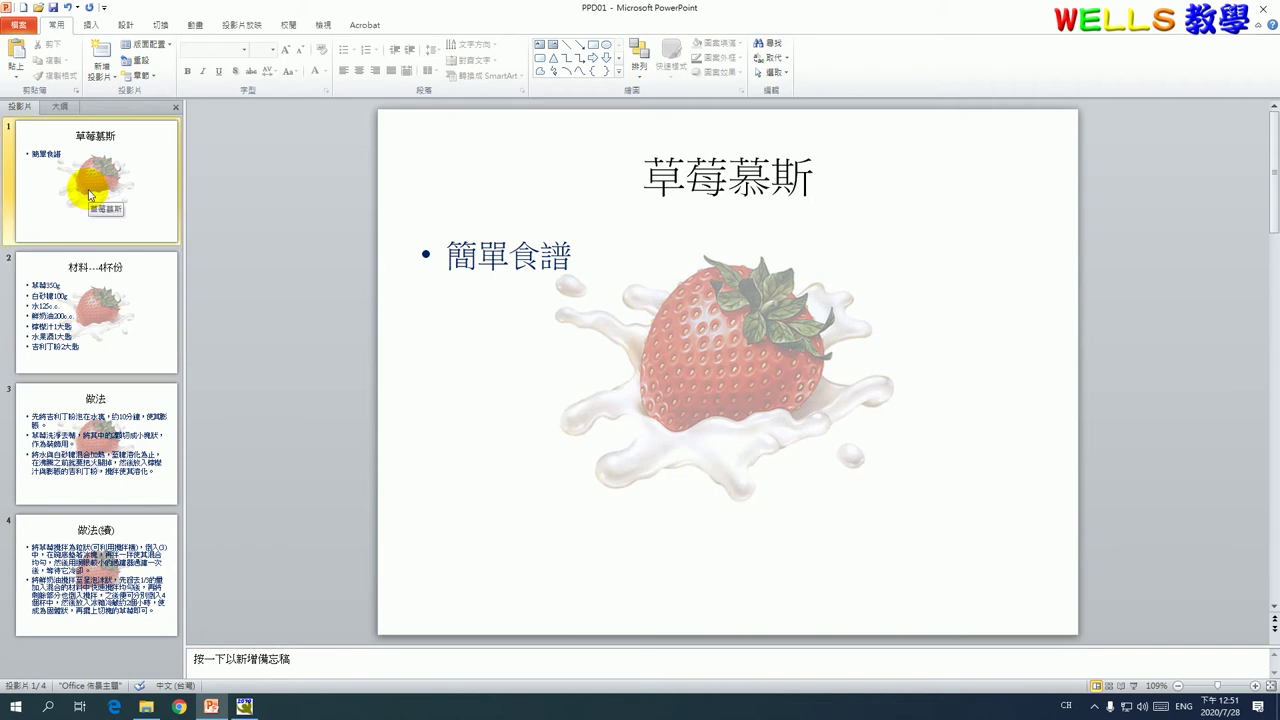
left_click(152, 45)
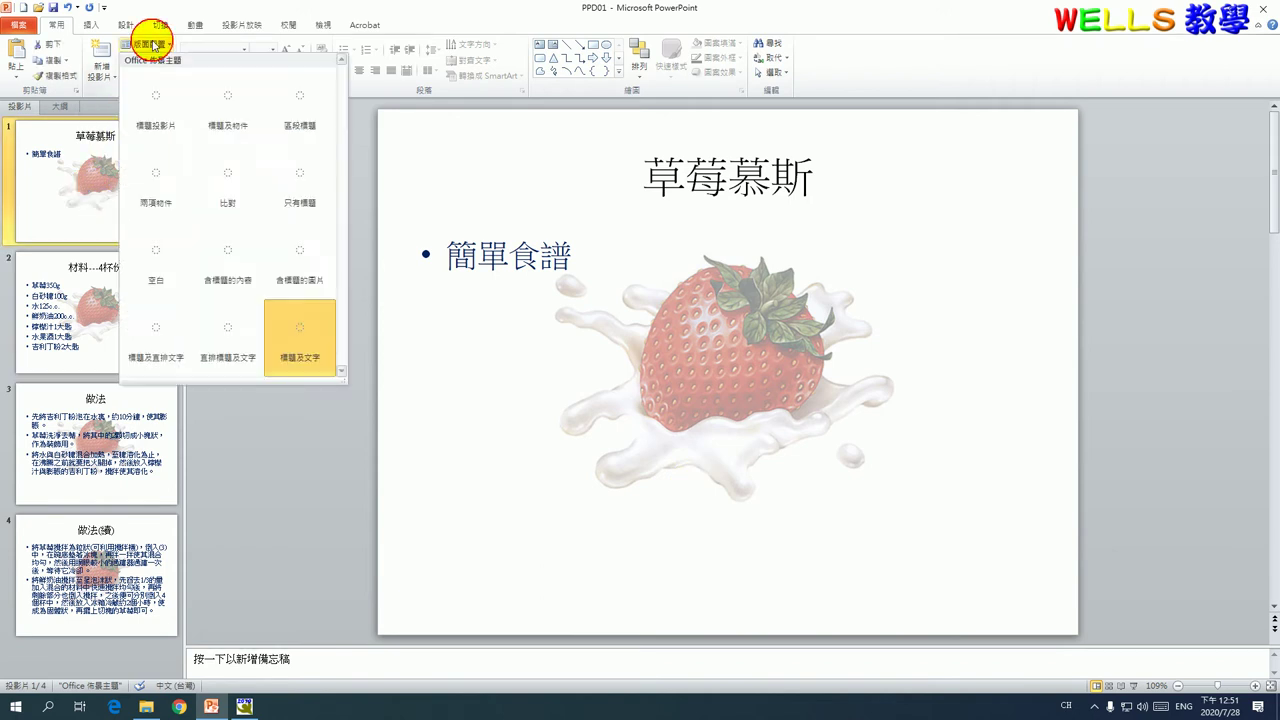
left_click(158, 100)
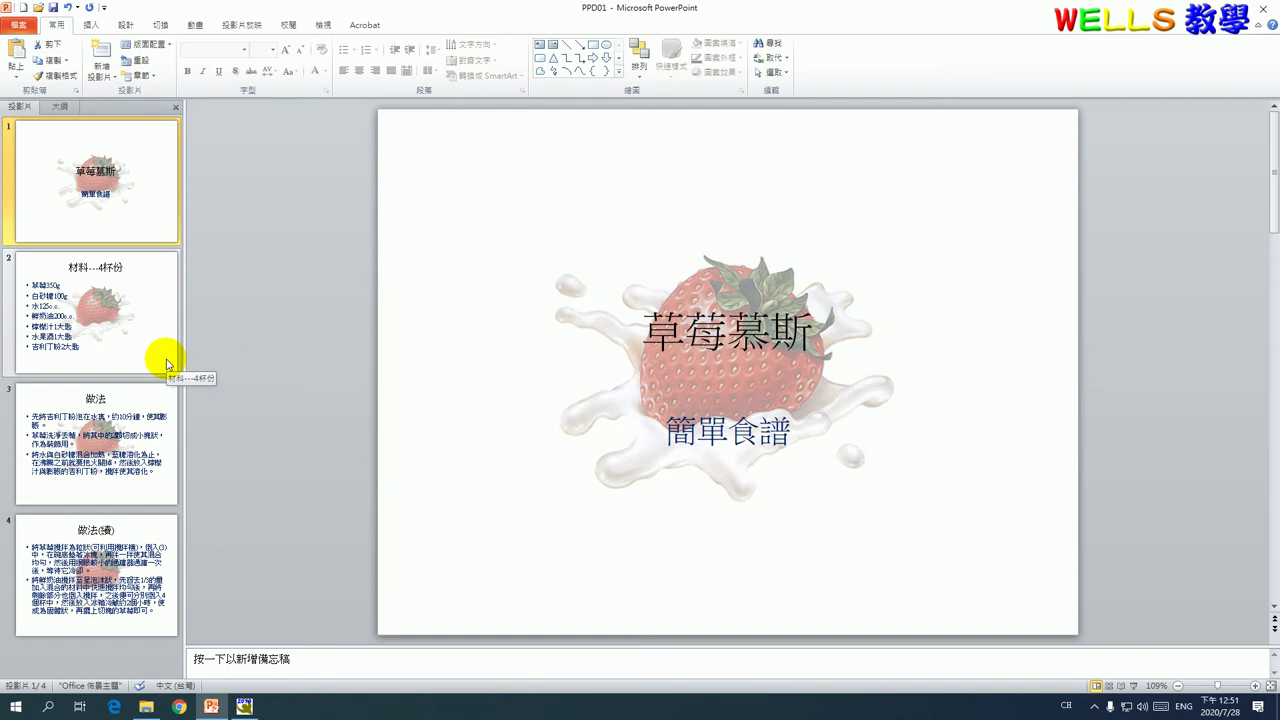
Insert the Ppdmousse picture onto slide 1
left_click(88, 27)
left_click(47, 52)
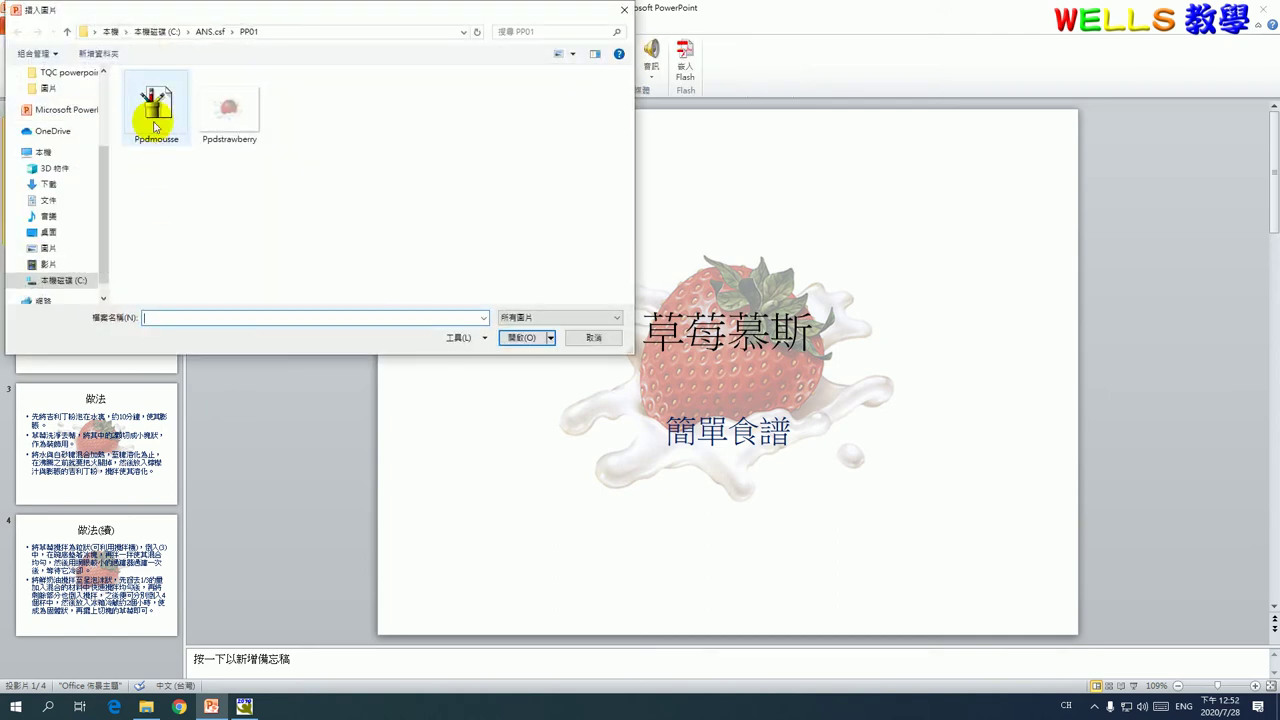
left_click(155, 105)
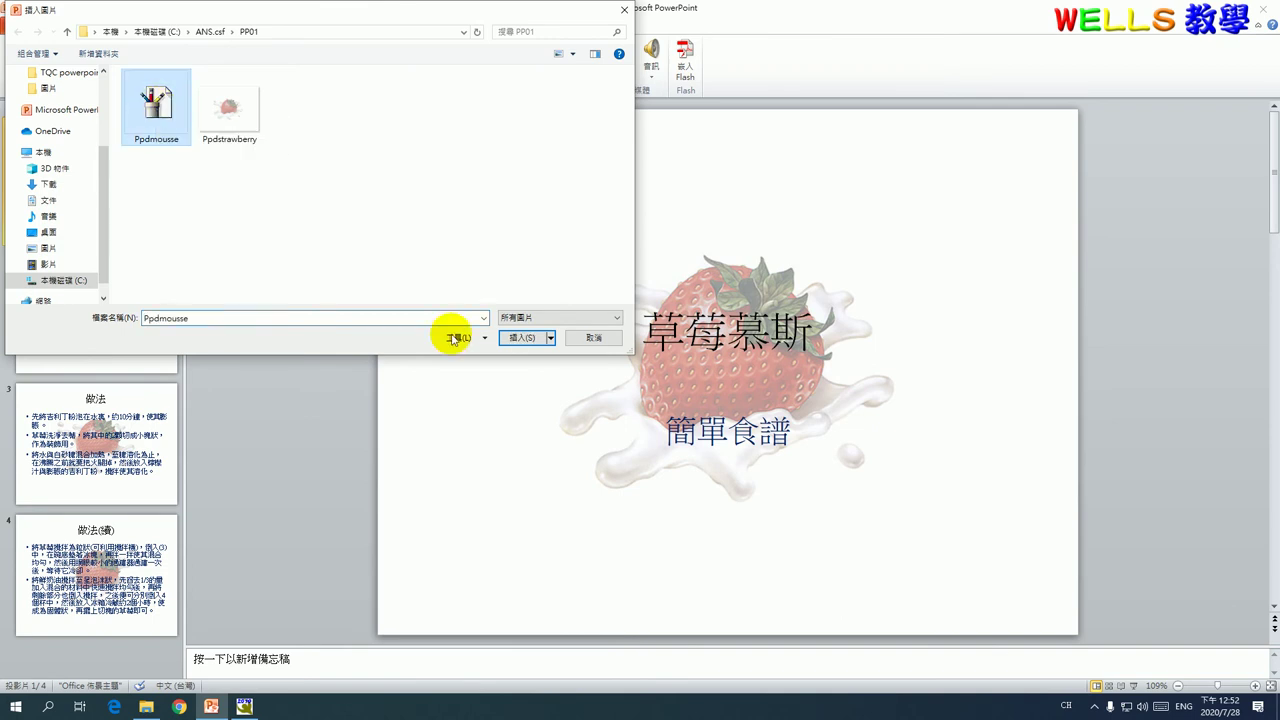
left_click(515, 337)
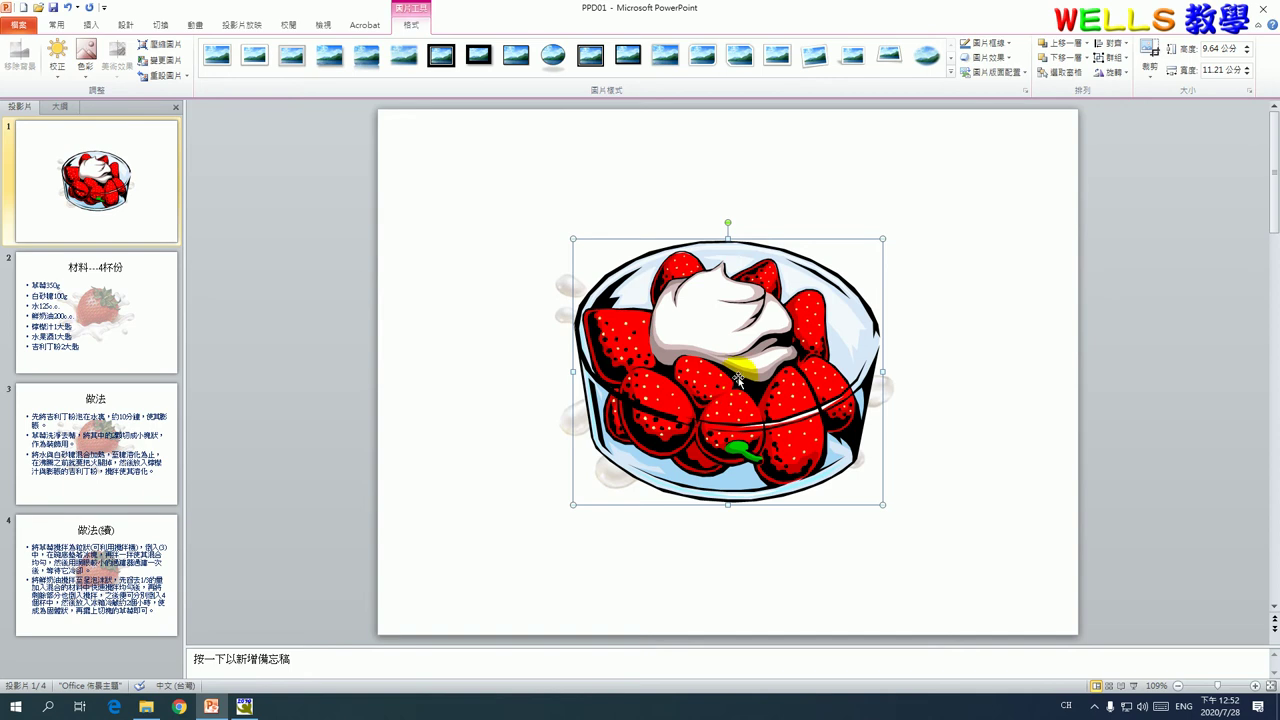
Scale the picture to 40%, position it at 19.5 cm / 0.85 cm, with alt text Ppdmousse.wmf
right_click(691, 366)
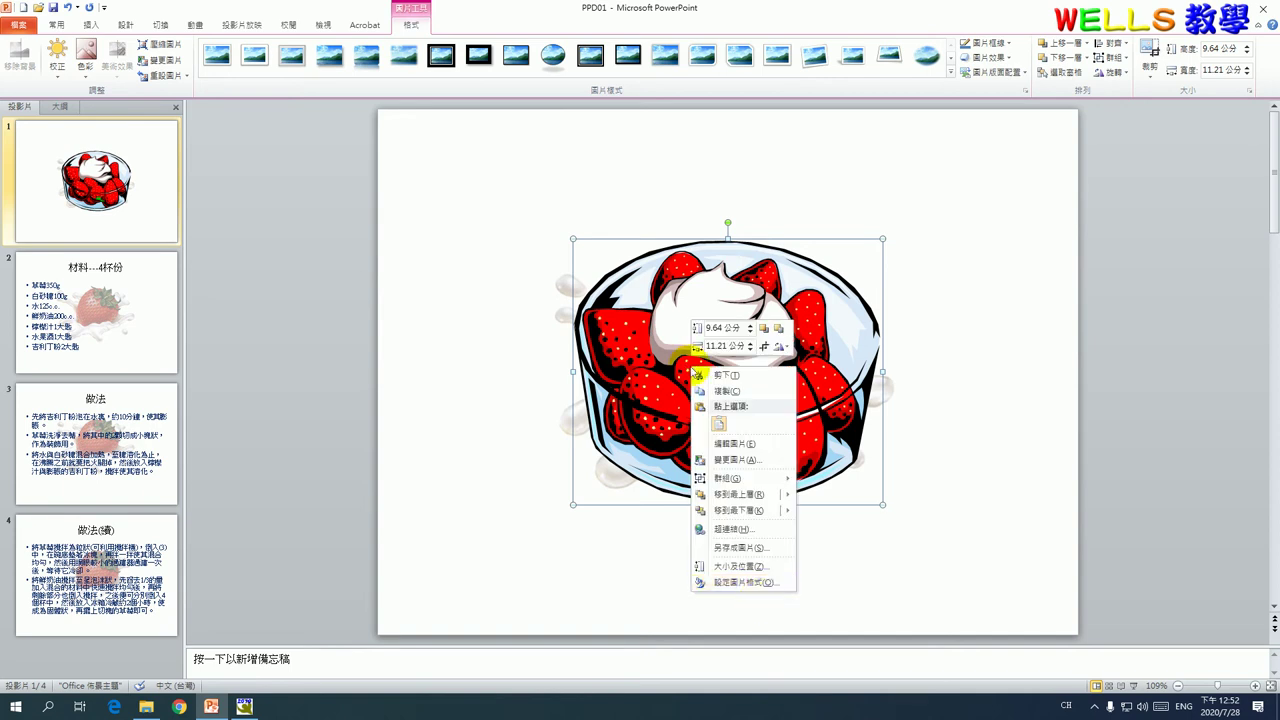
left_click(750, 568)
type("40")
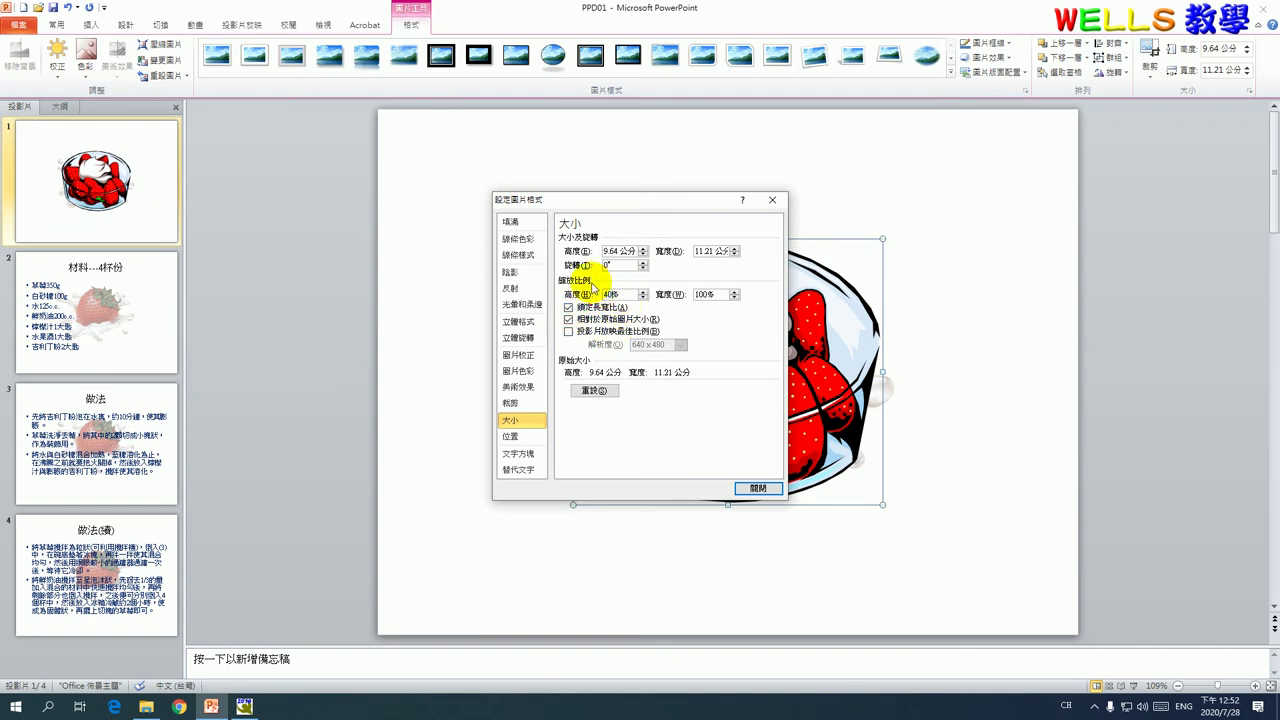
left_click(700, 294)
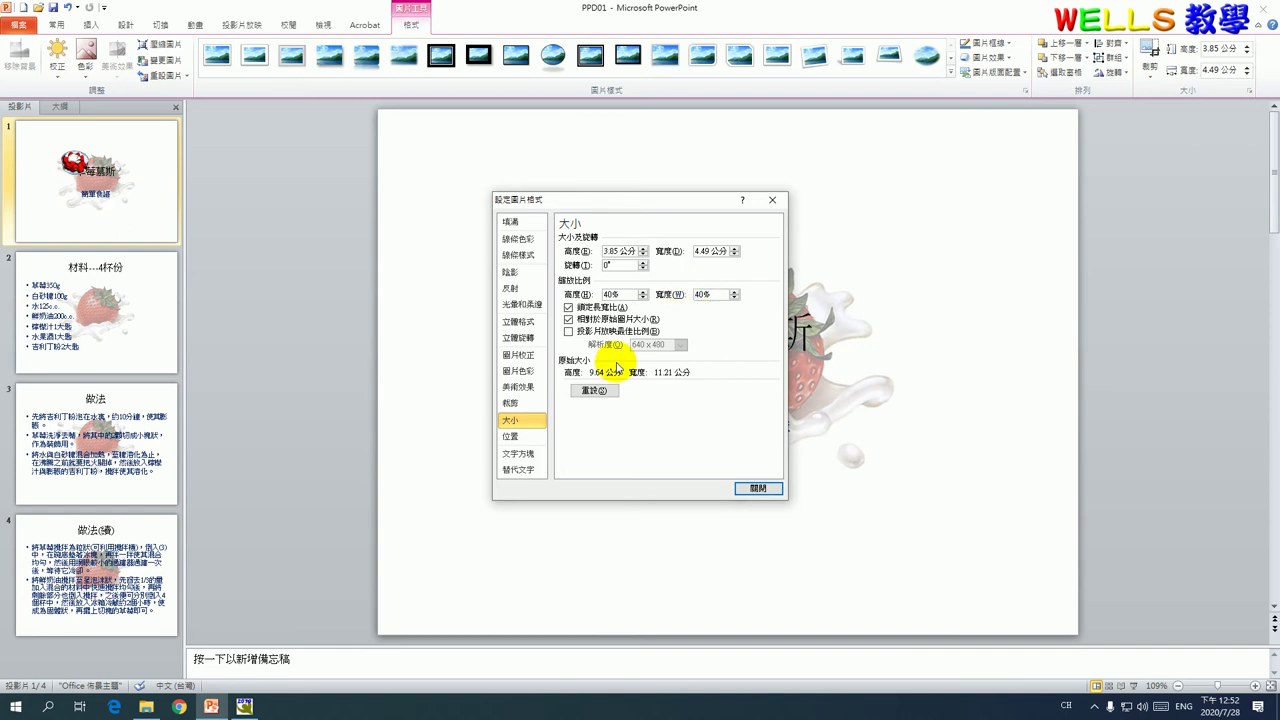
left_click(518, 436)
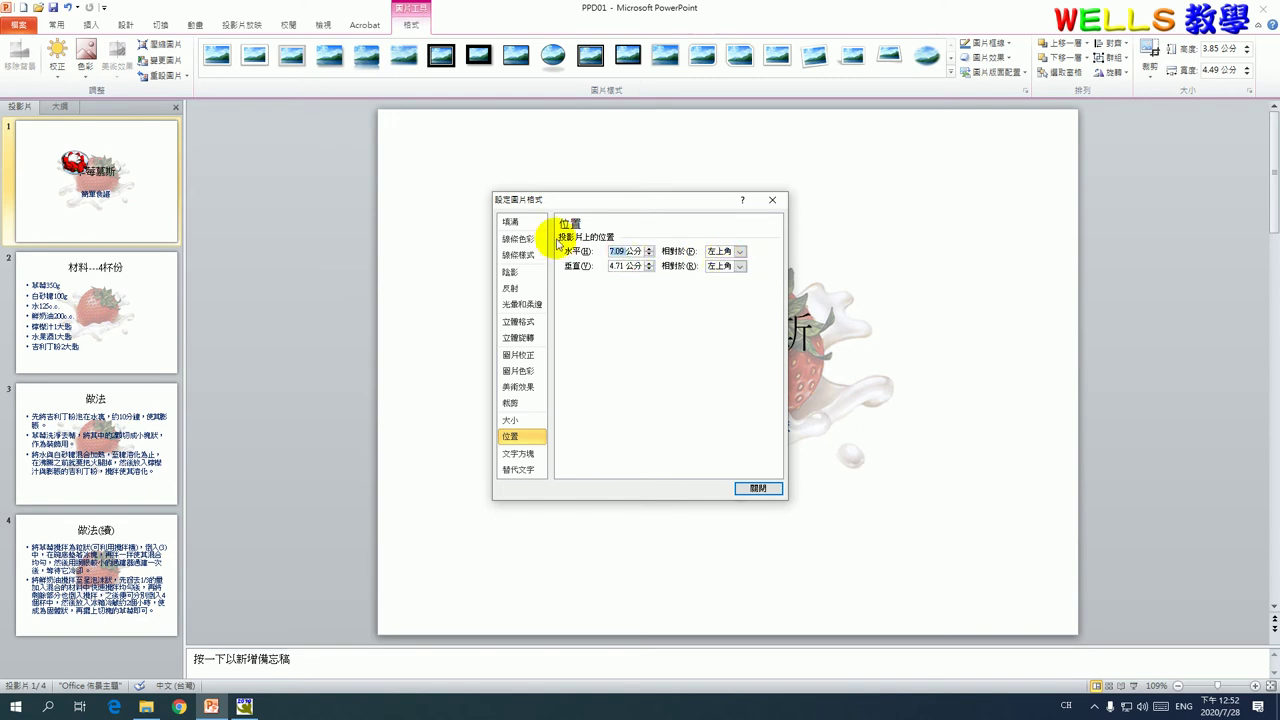
left_click(627, 266)
type("0.85公分")
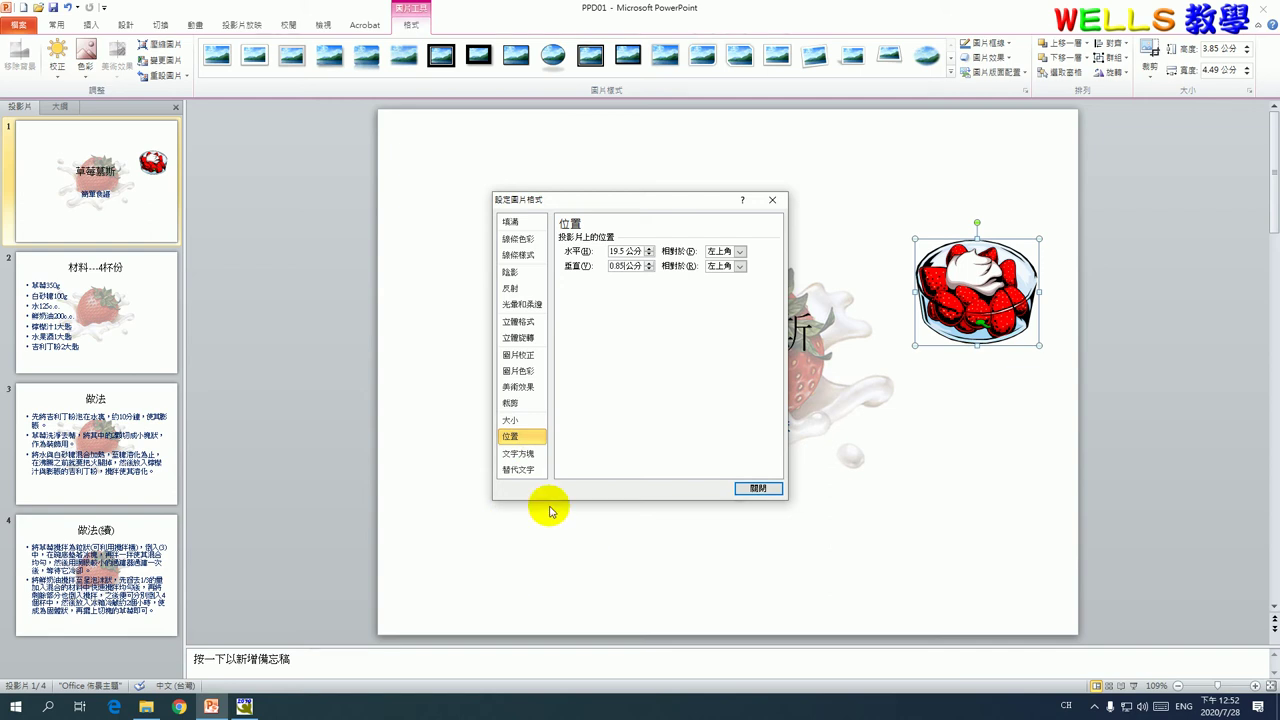
left_click(520, 470)
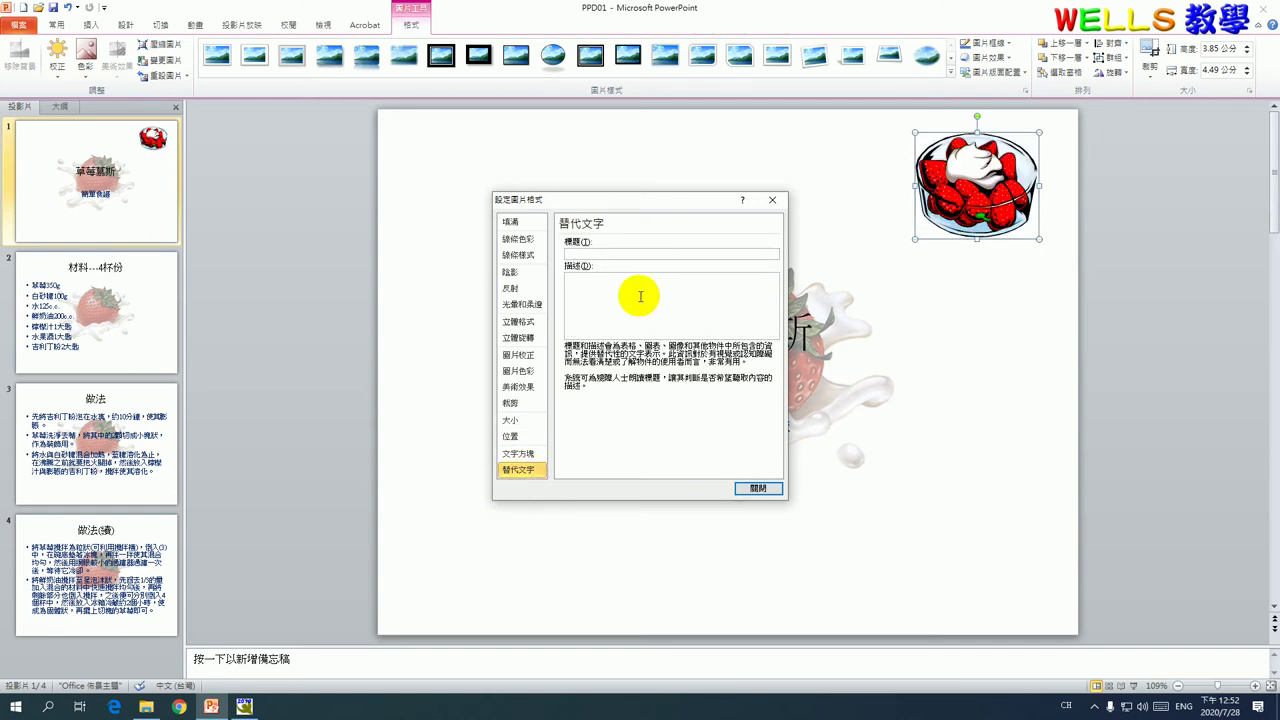
type("ㄐ")
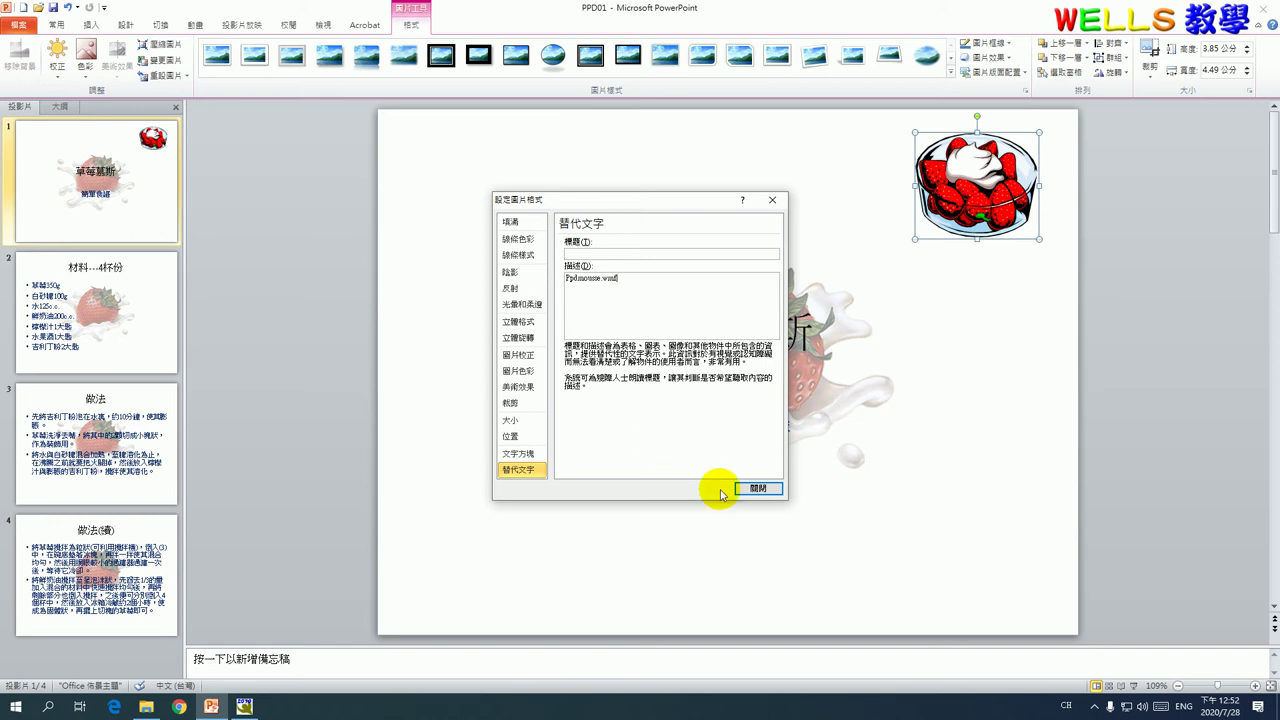
left_click(757, 488)
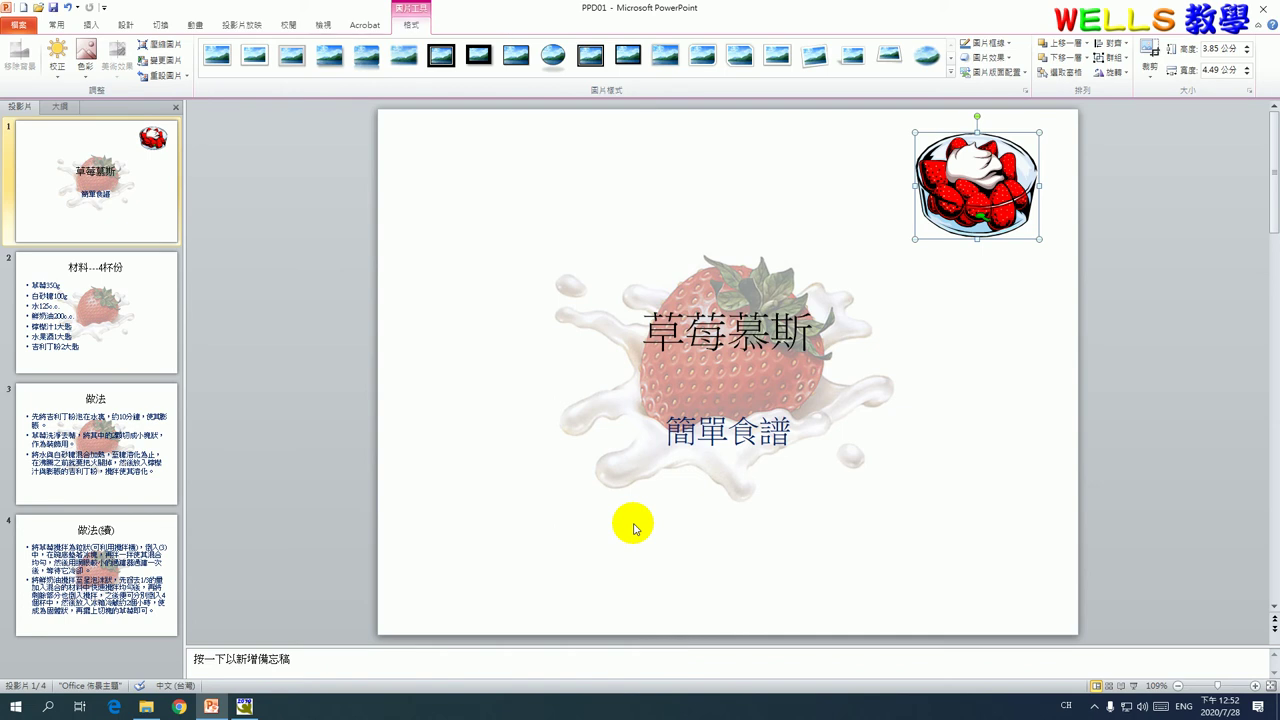
Set the title 草莓慕斯 to 70 pt in the 標楷體 font
left_click(115, 170)
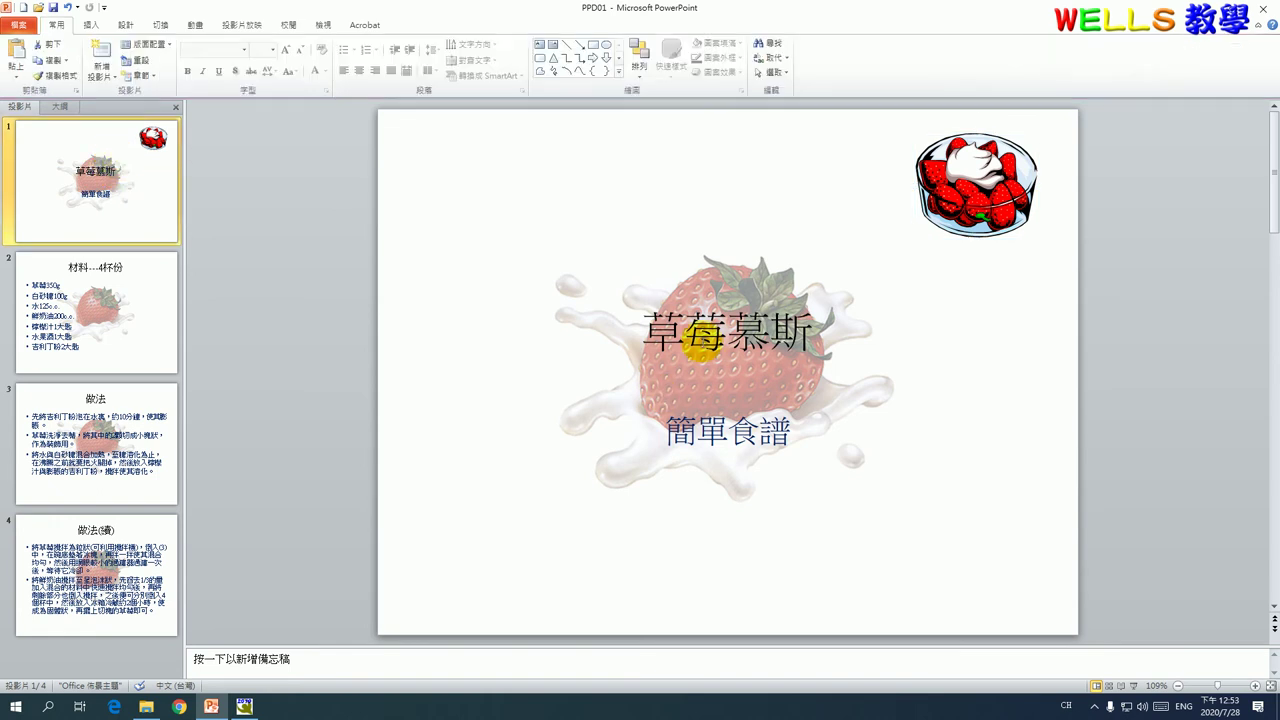
left_click(697, 340)
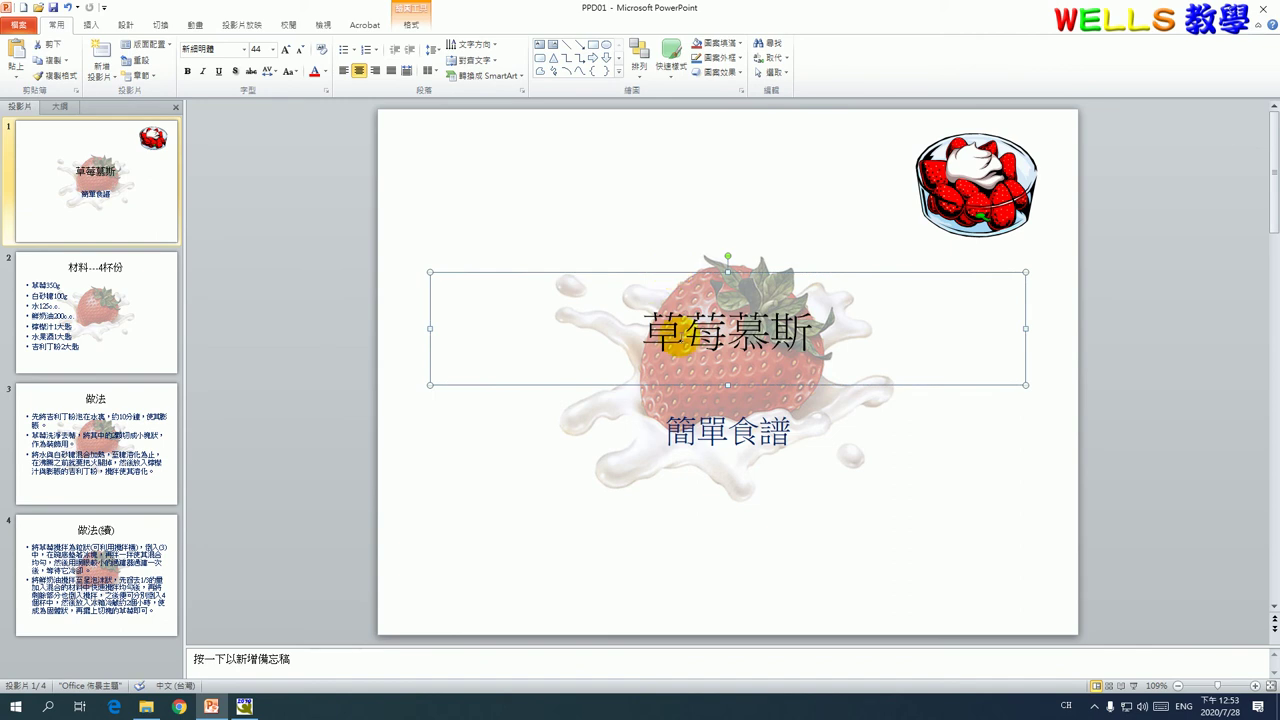
left_click_drag(645, 330, 835, 343)
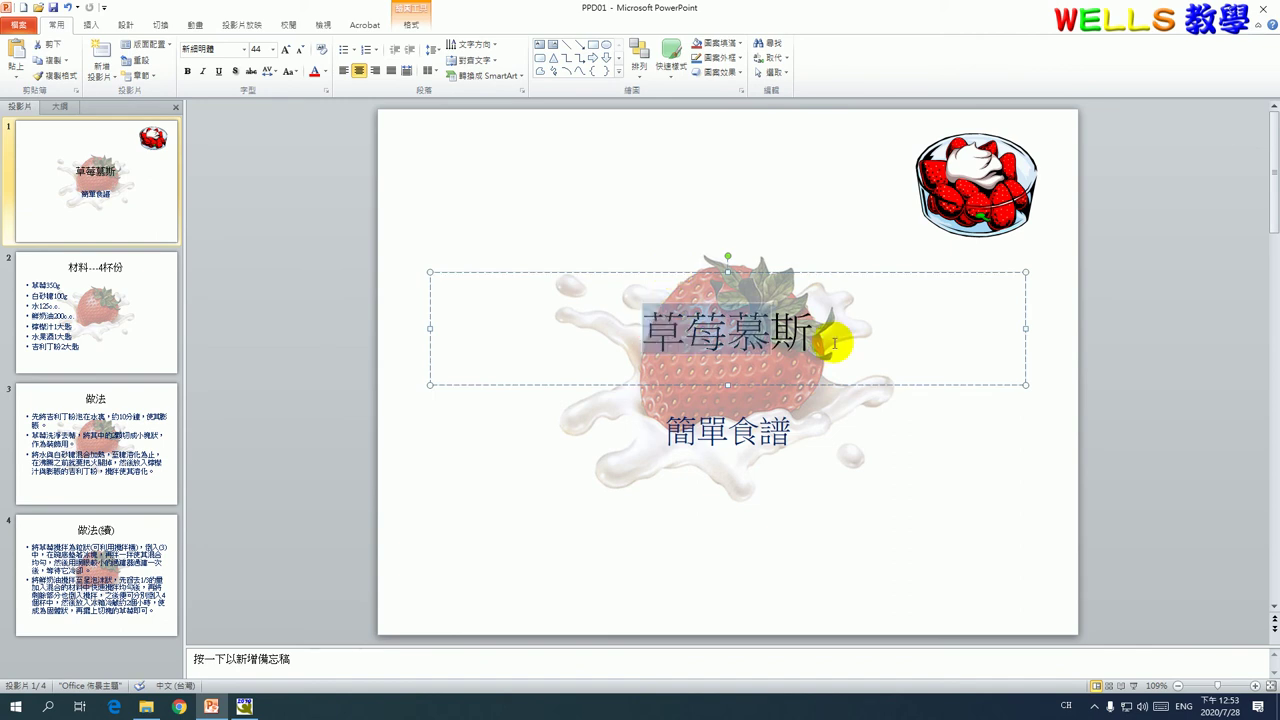
left_click(671, 271)
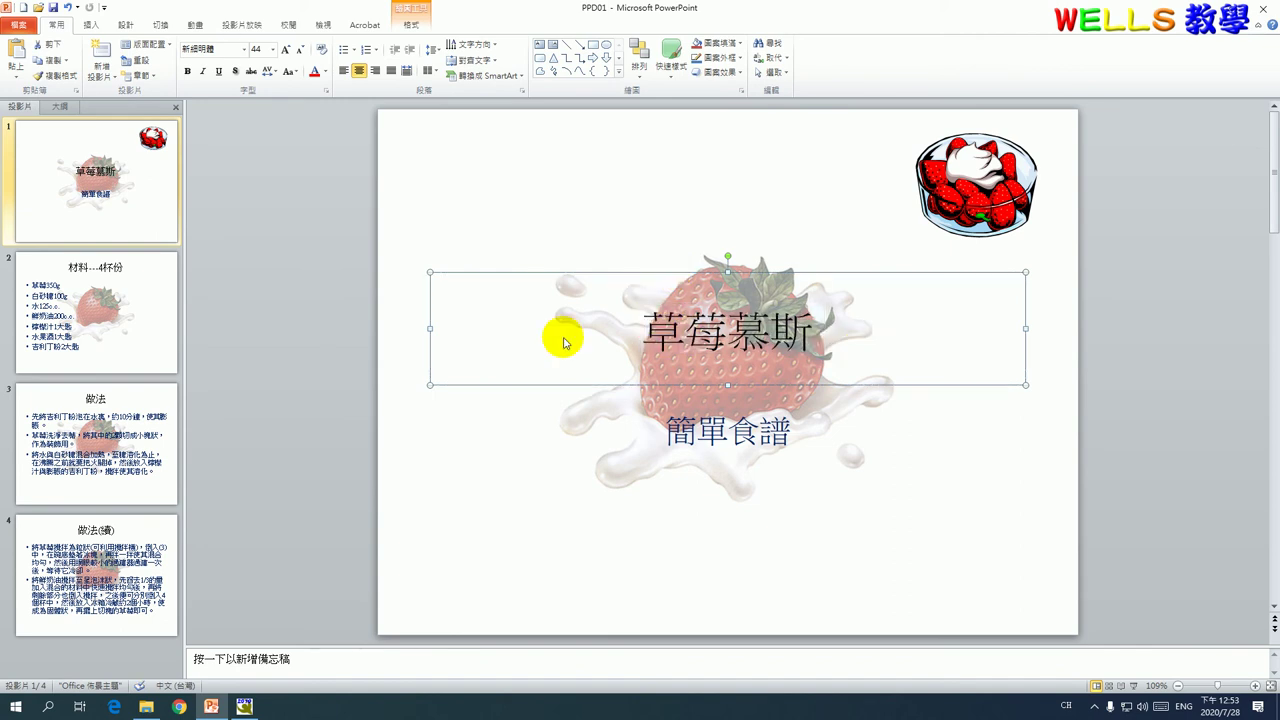
left_click(256, 48)
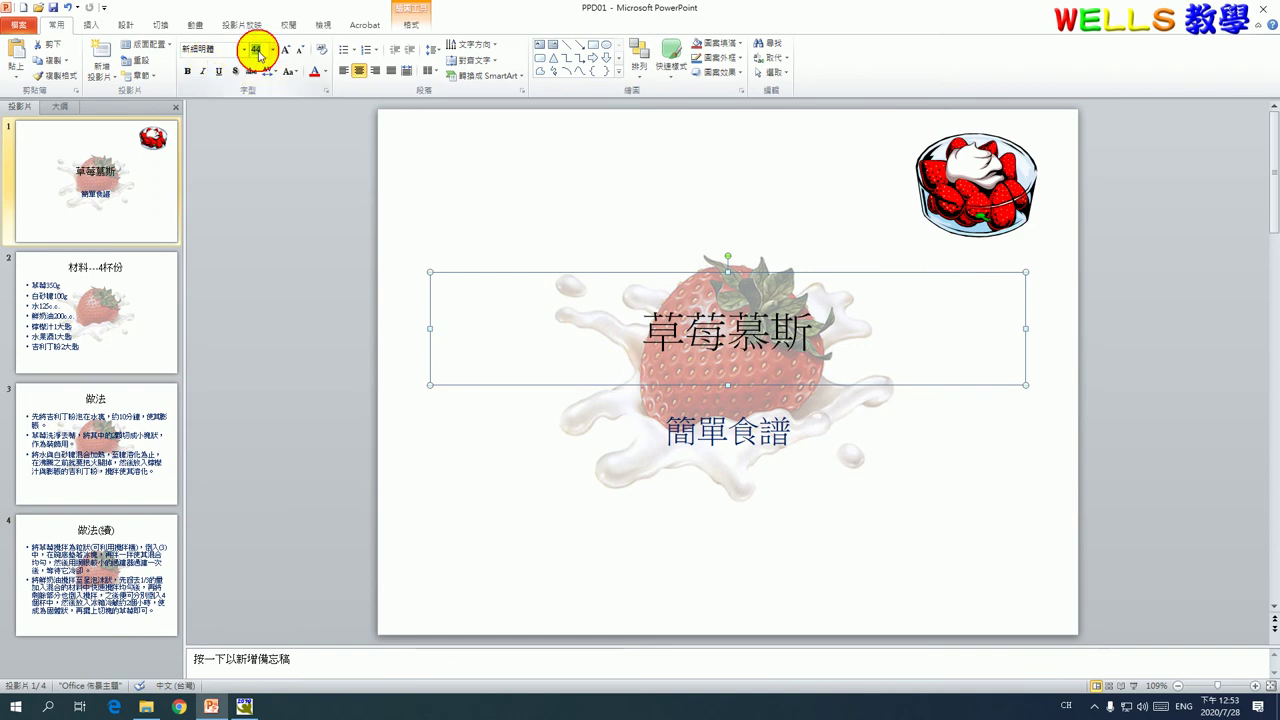
type("70")
key("Return")
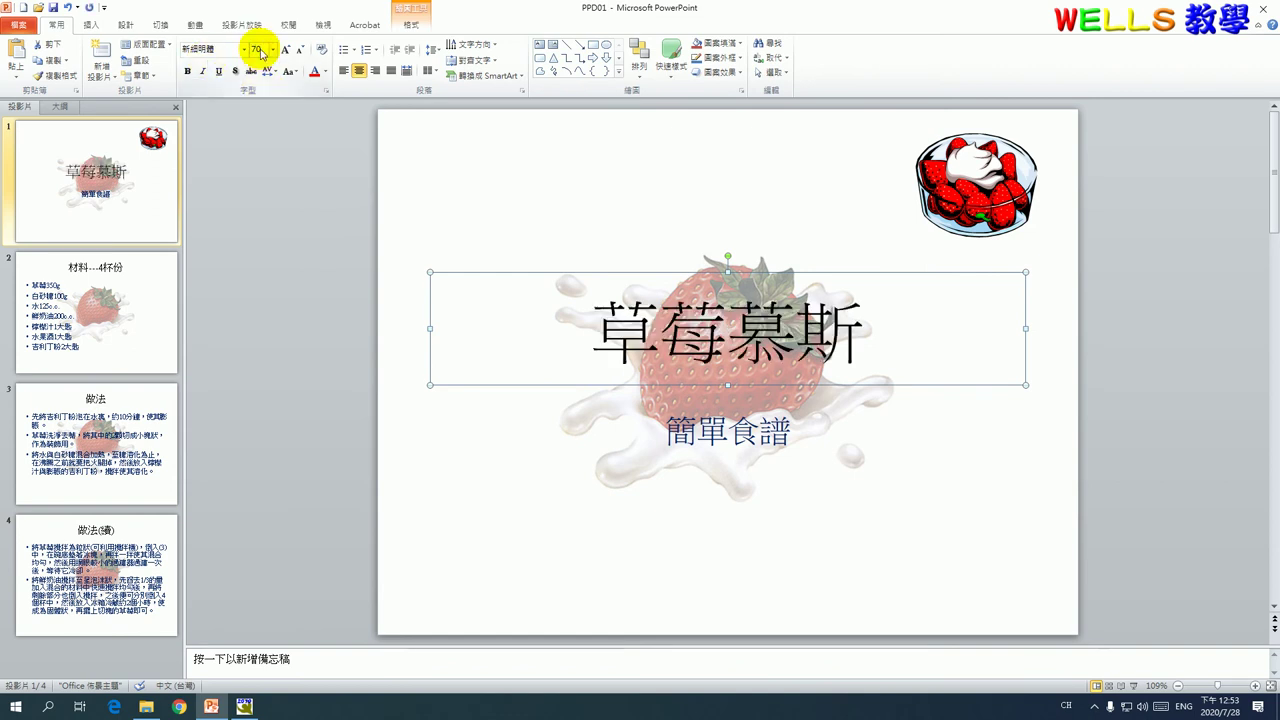
left_click(243, 49)
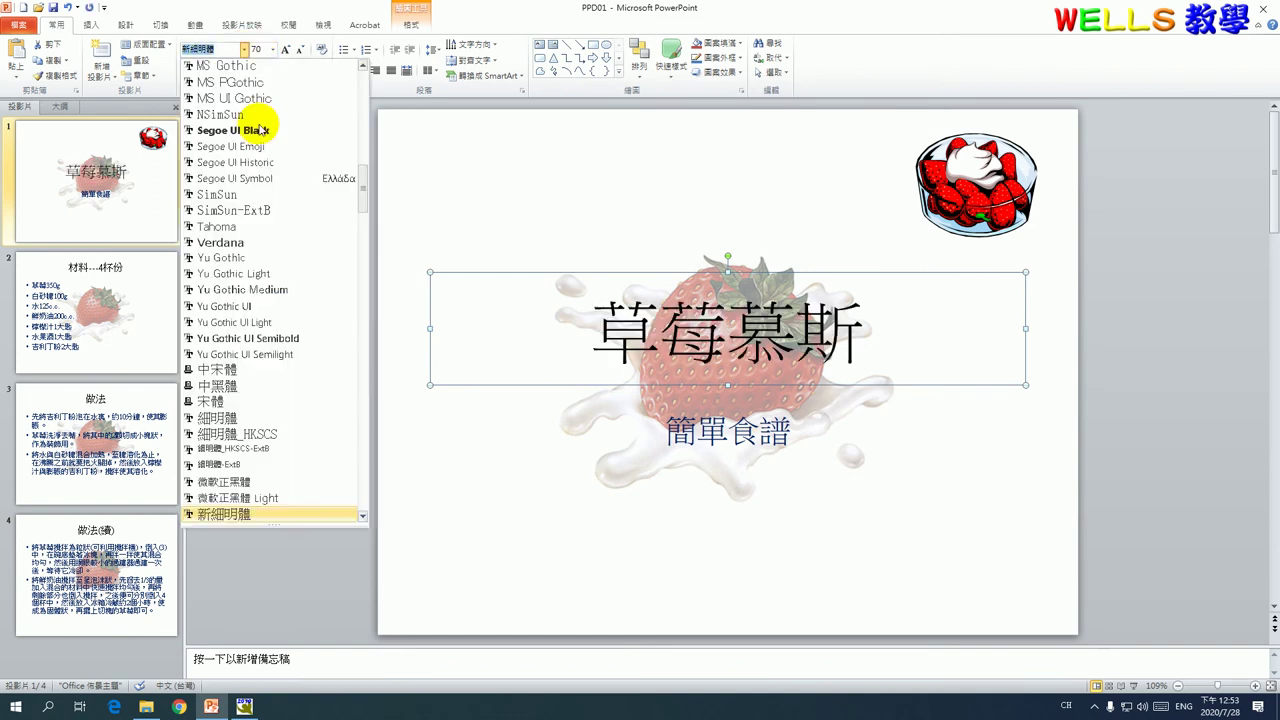
scroll(270, 435, "down", 3)
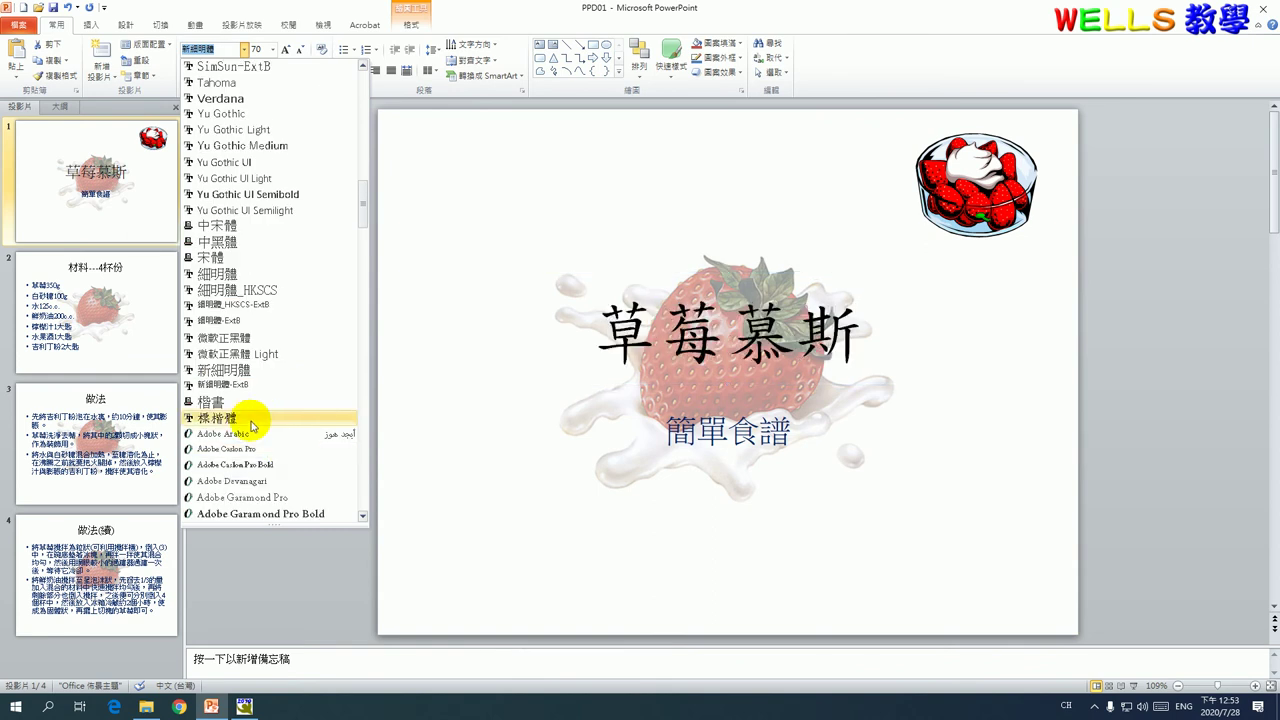
left_click(251, 420)
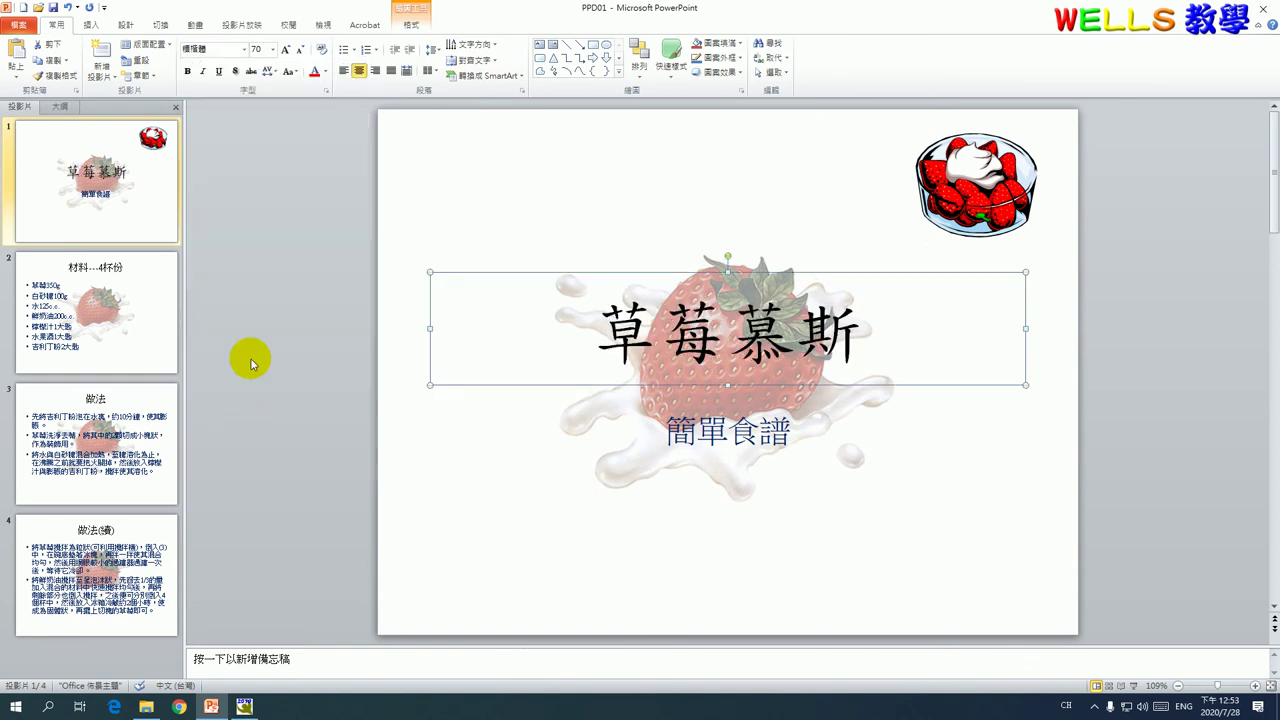
Make the title bold and colour it dark red (RGB 192, 0, 0)
left_click(187, 72)
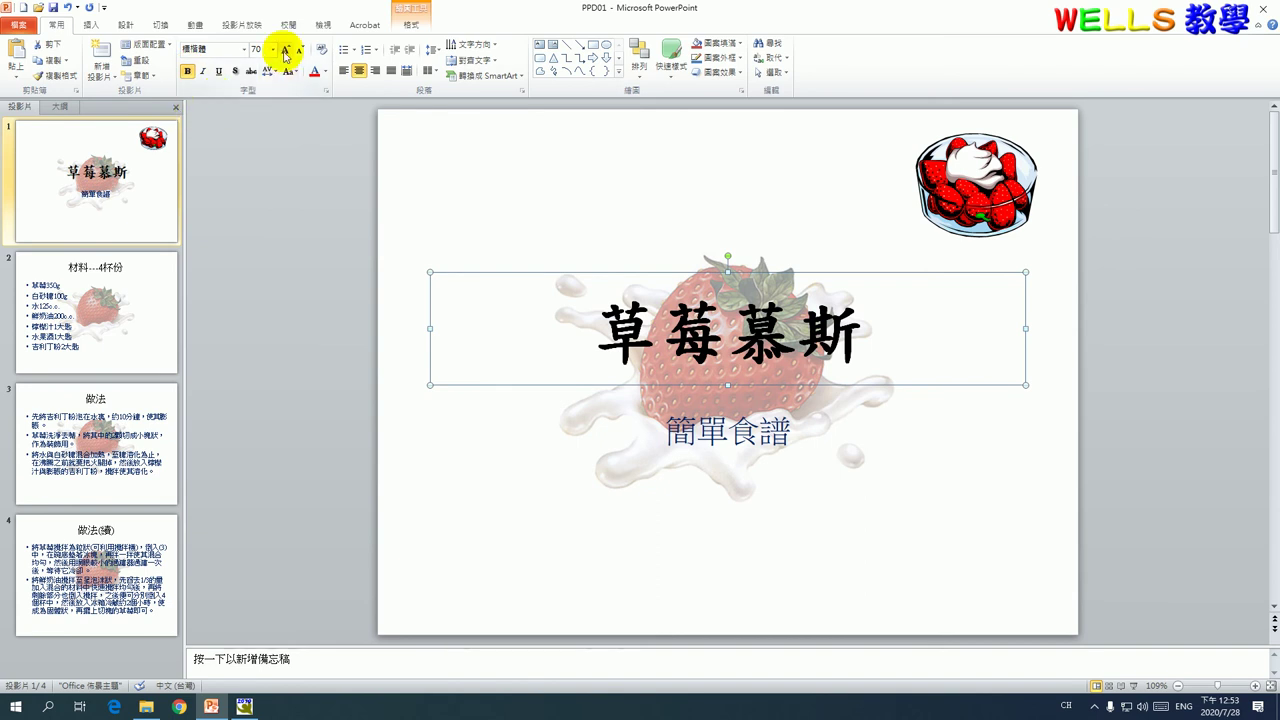
left_click(327, 72)
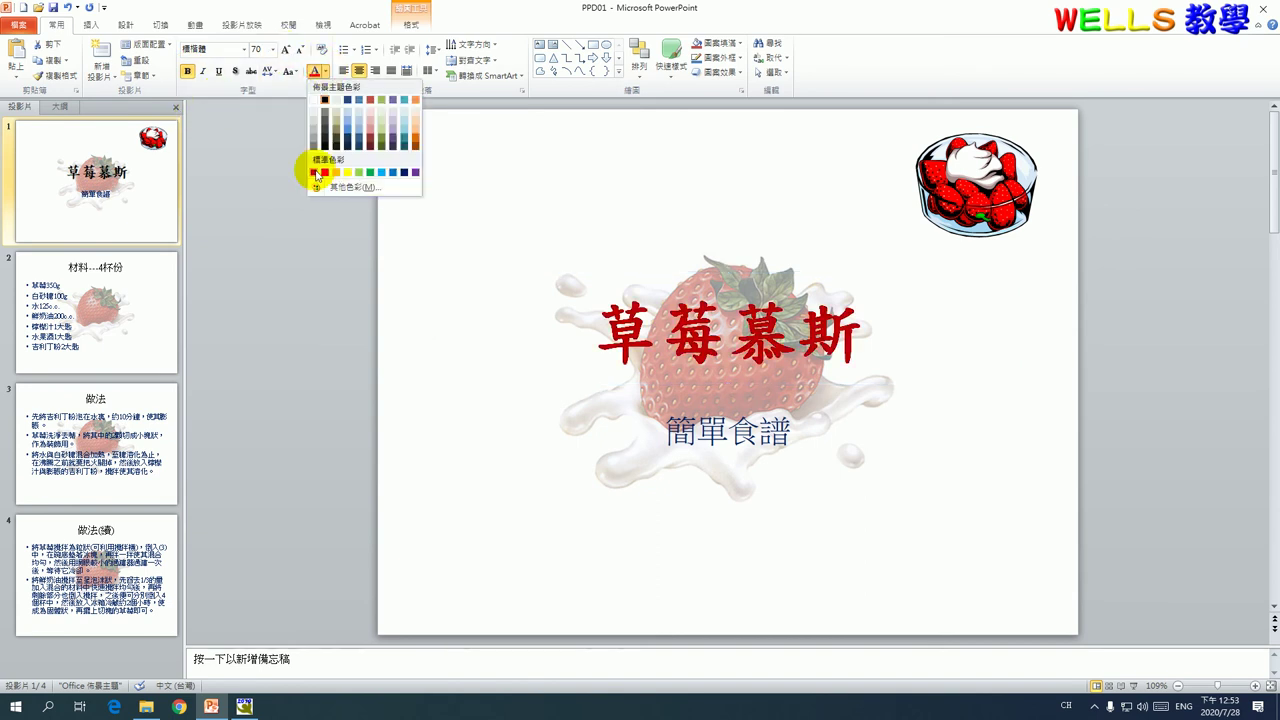
left_click(316, 174)
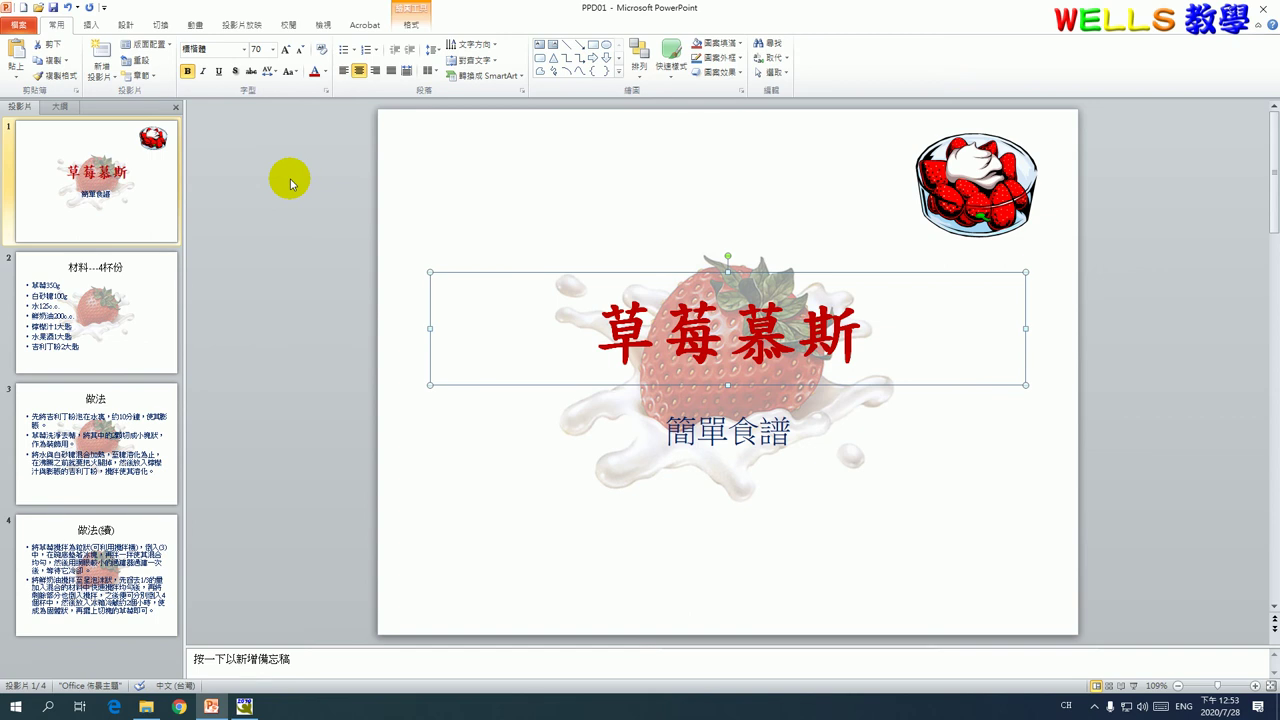
left_click(327, 72)
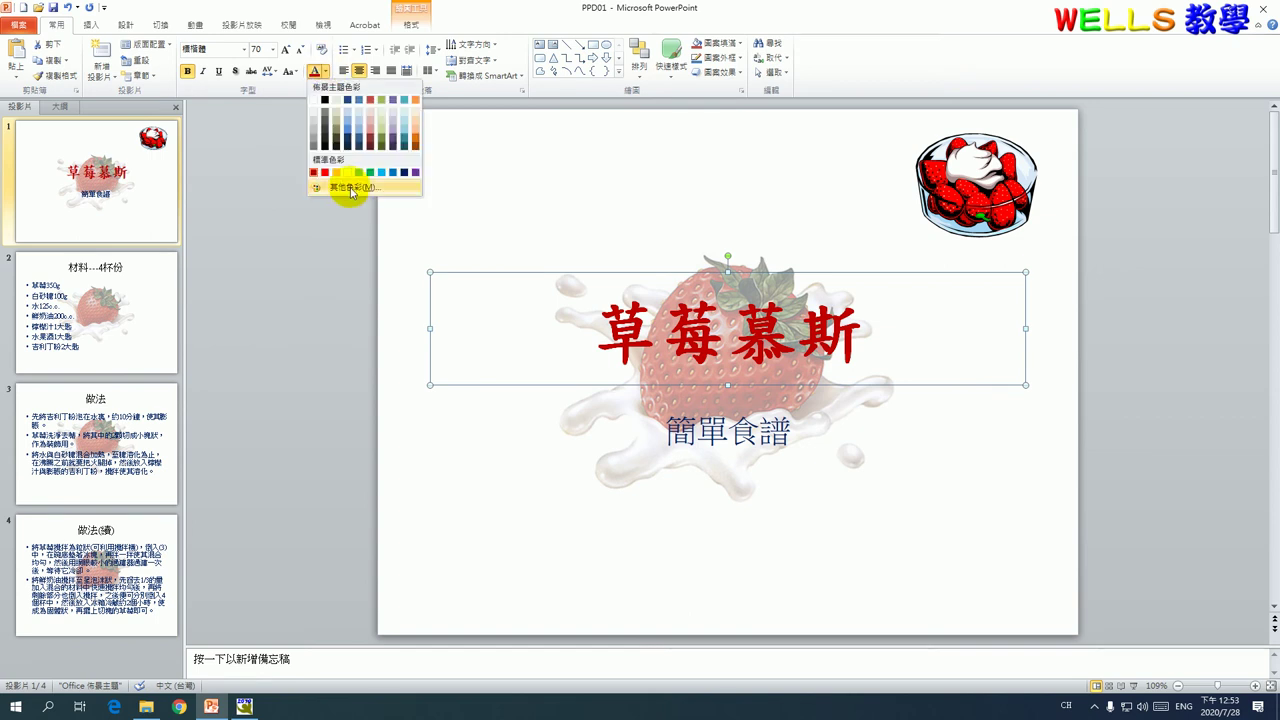
left_click(340, 178)
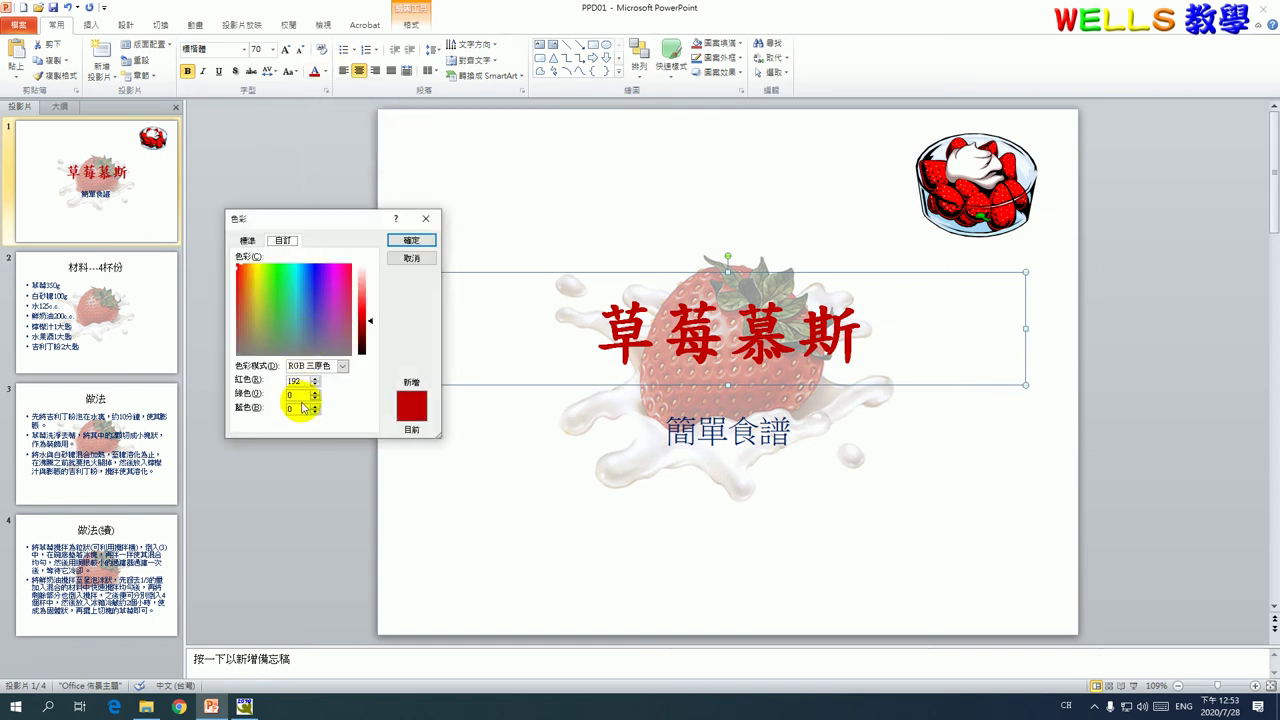
left_click(425, 218)
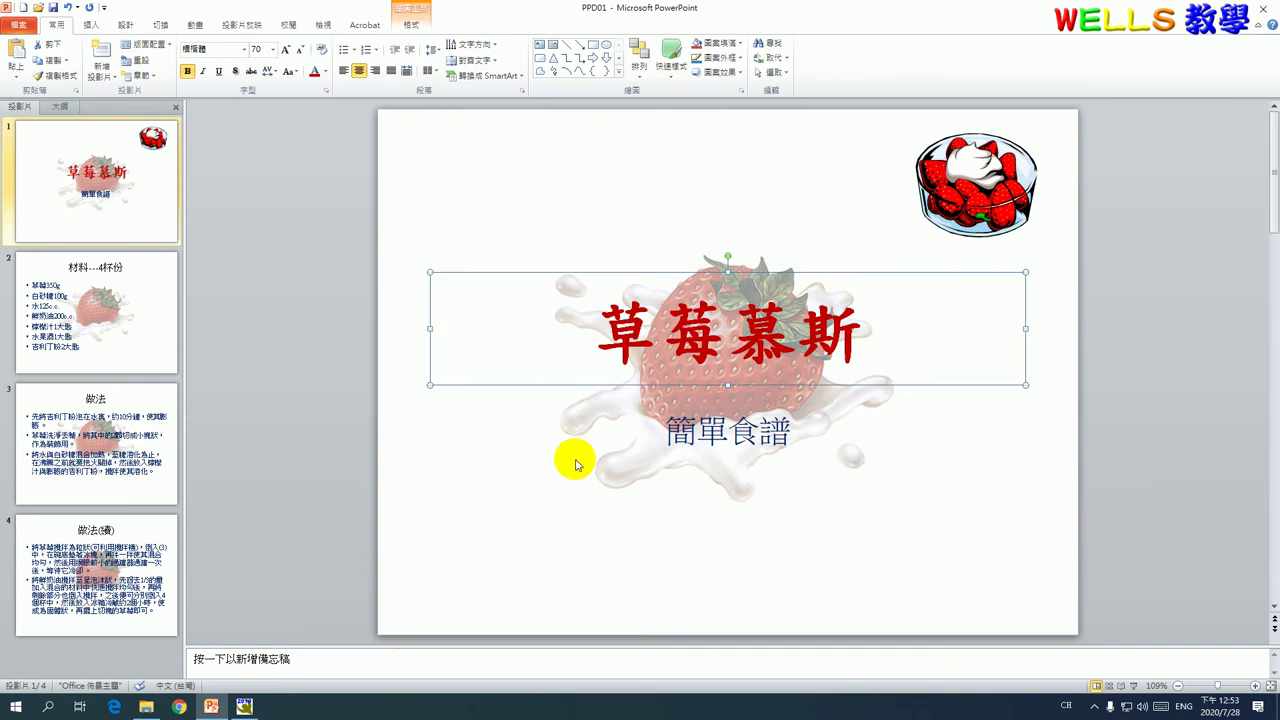
Set the subtitle 簡單食譜 to size 48 in the 微軟正黑體 font
left_click(683, 430)
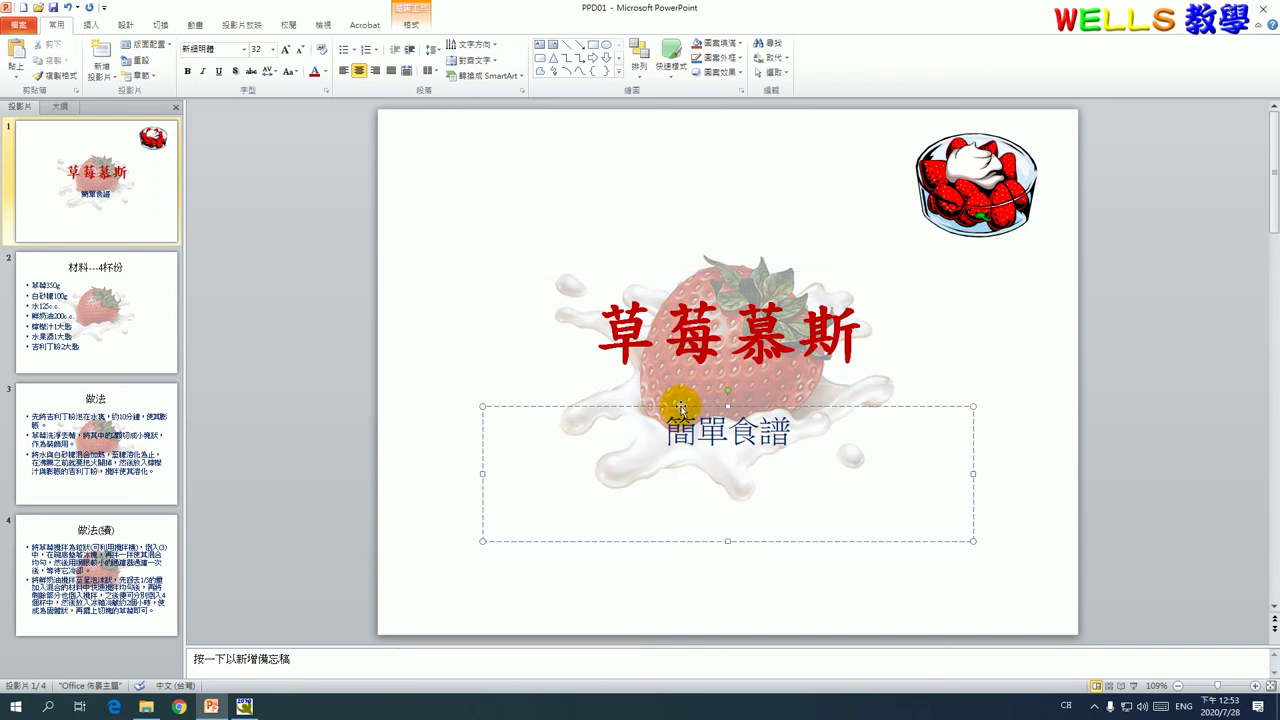
left_click(679, 407)
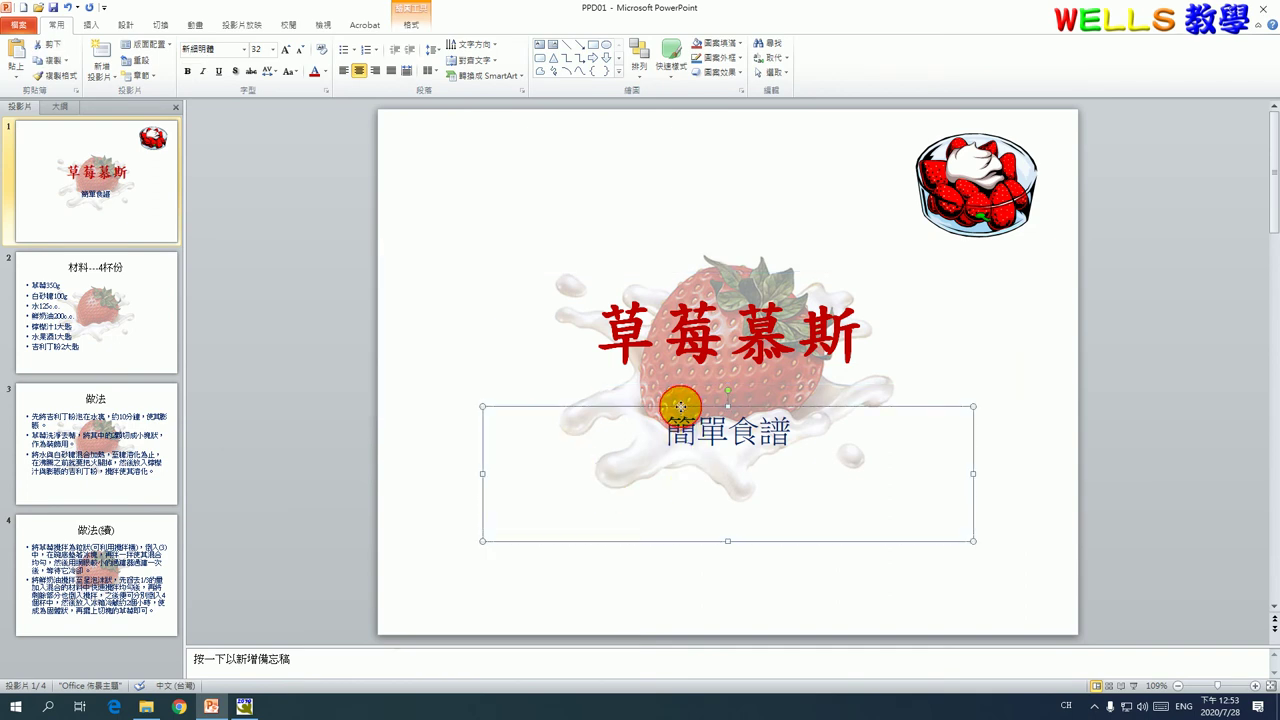
left_click(257, 50)
type("48")
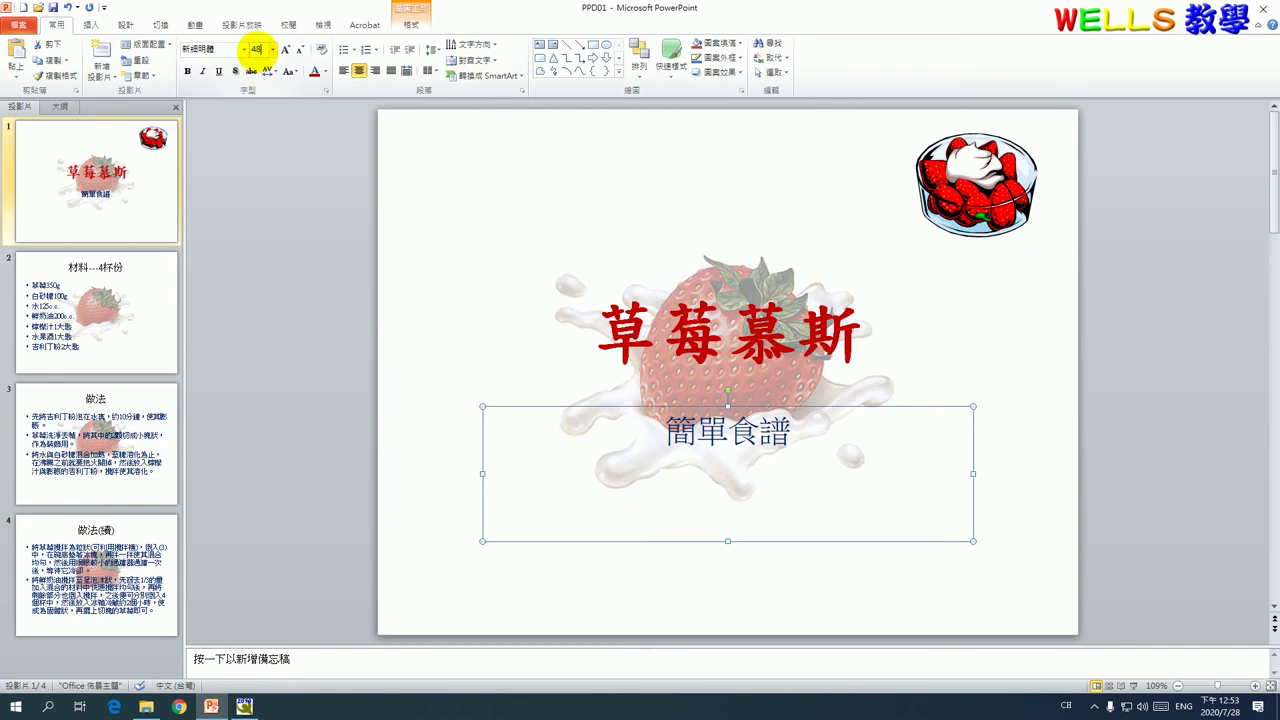
key("Return")
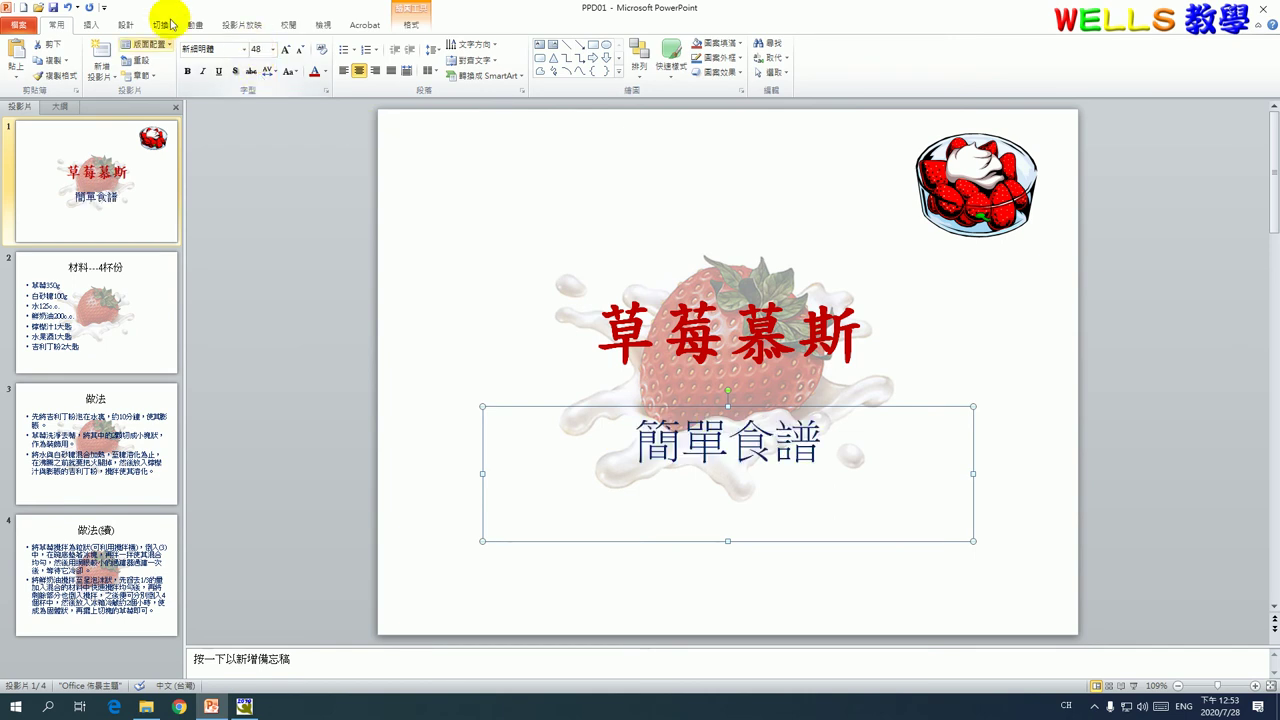
left_click(243, 50)
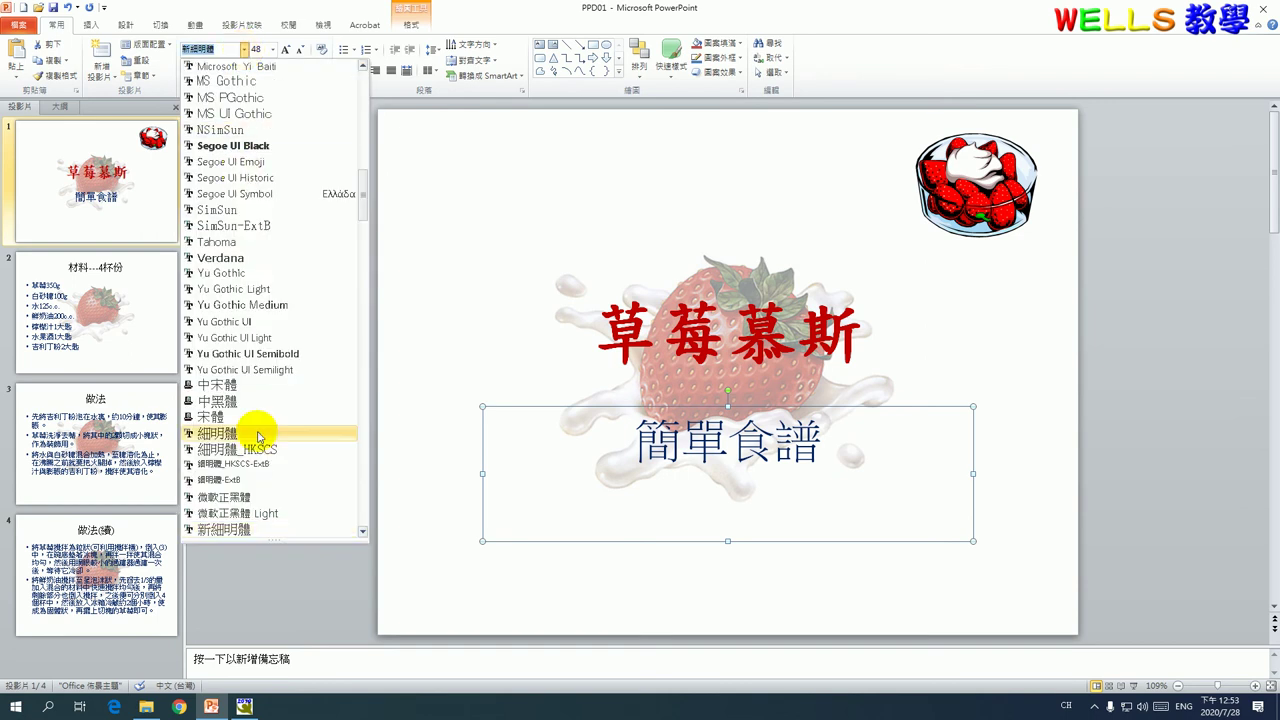
scroll(251, 480, "down", 2)
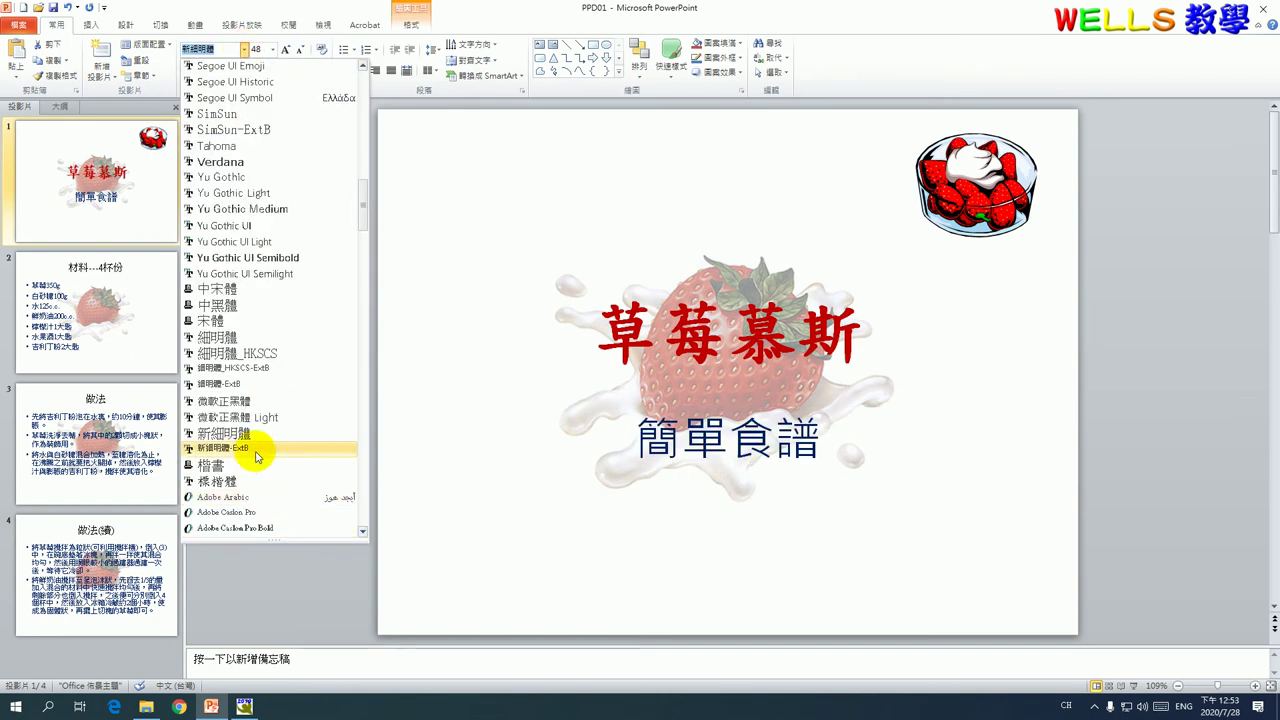
left_click(265, 403)
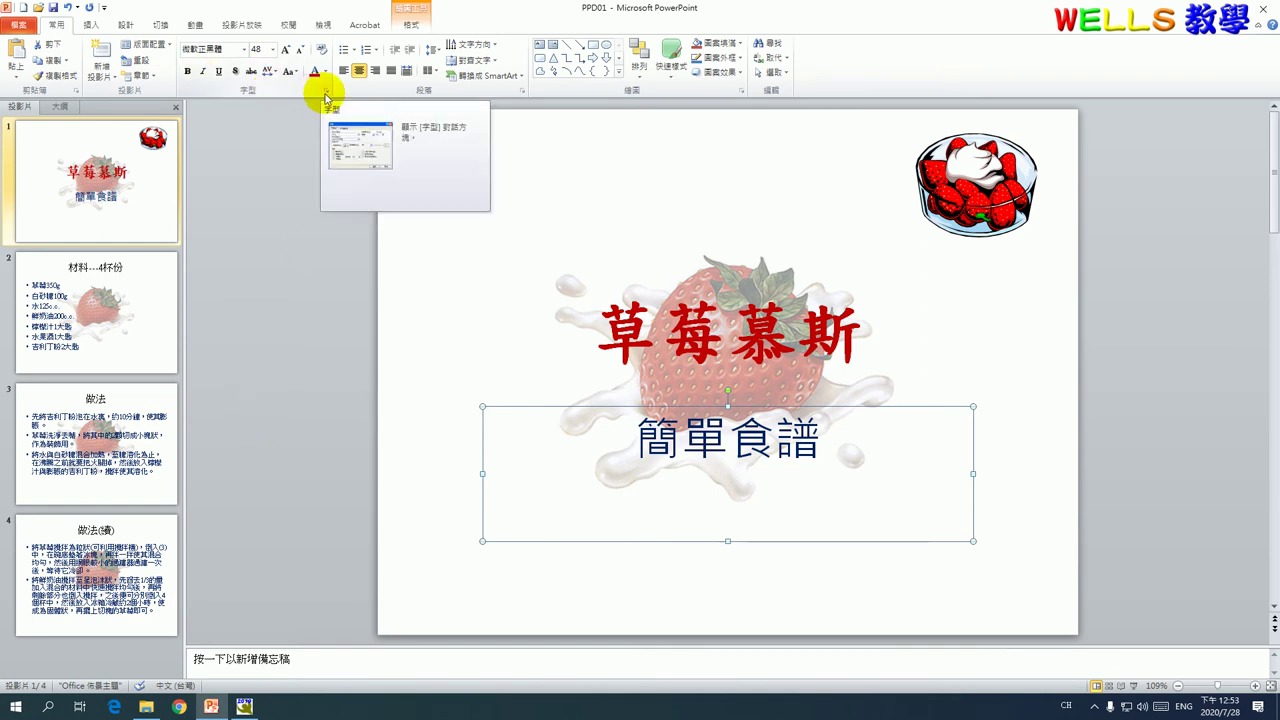
In the Font dialog, give 簡單食譜 a heavy wavy underline in custom green RGB 0, 128, 0
left_click(325, 91)
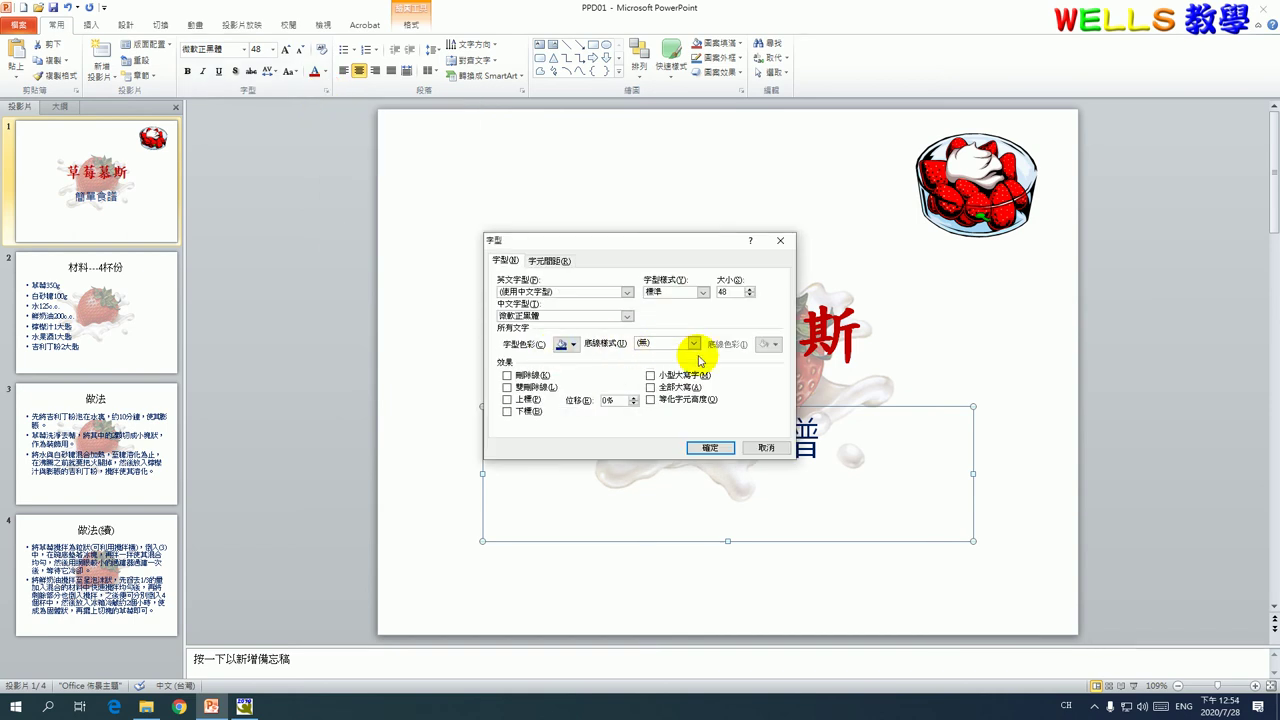
left_click(694, 344)
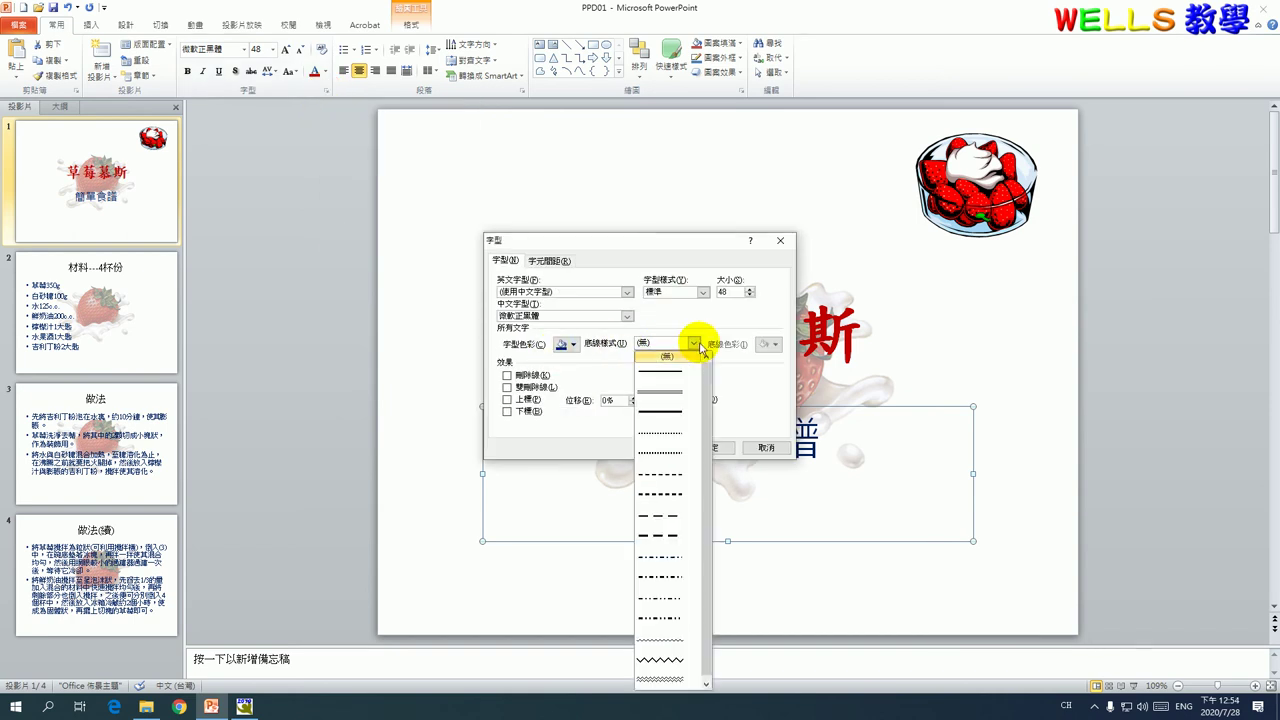
left_click(670, 662)
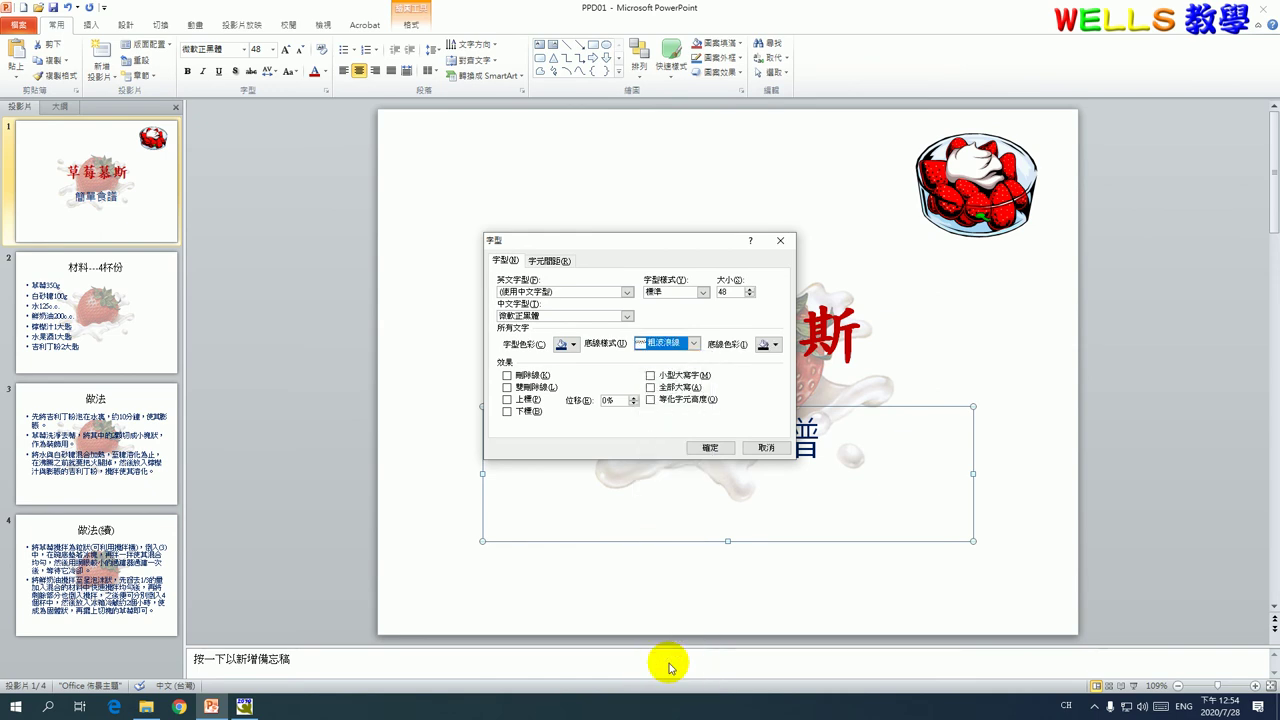
left_click(770, 344)
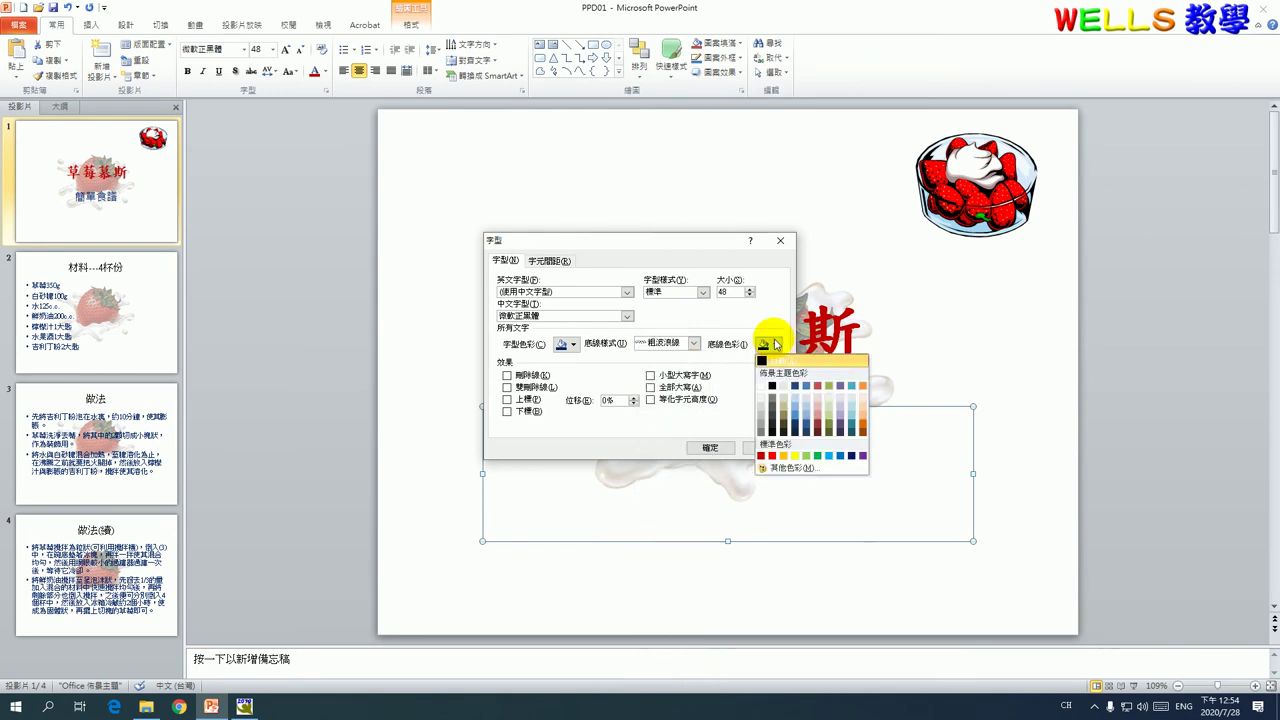
left_click(798, 469)
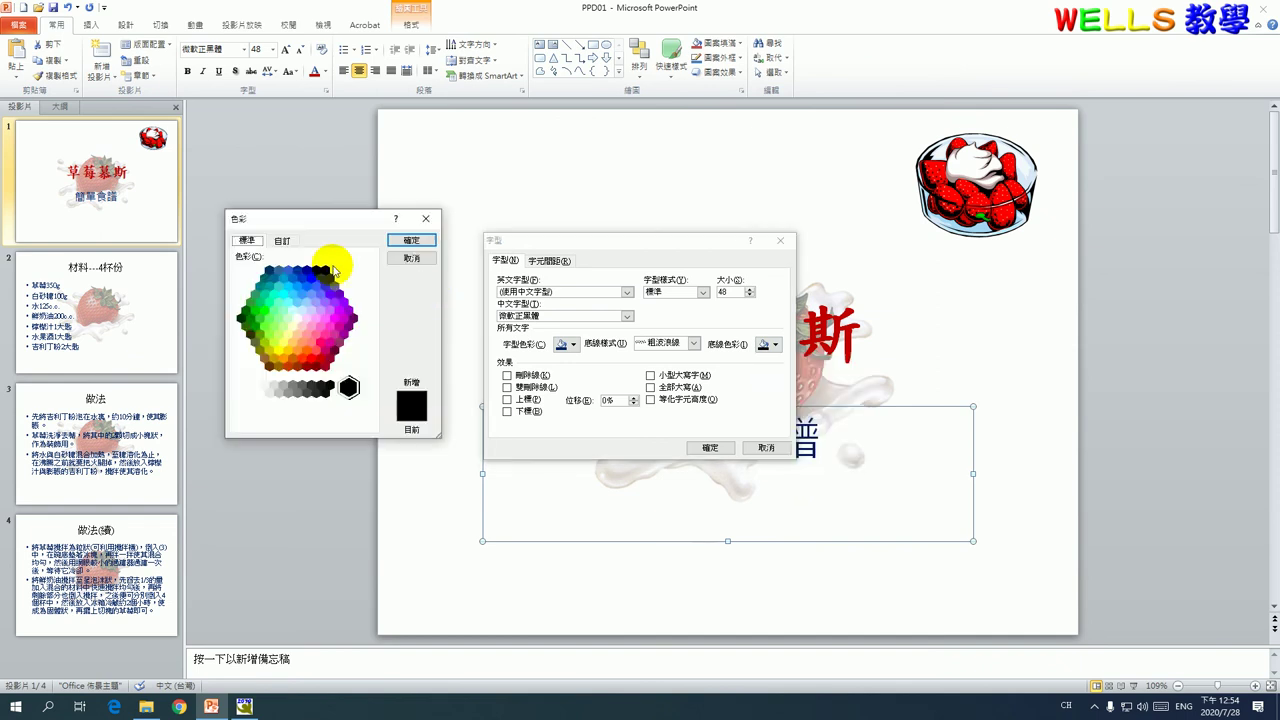
left_click(283, 240)
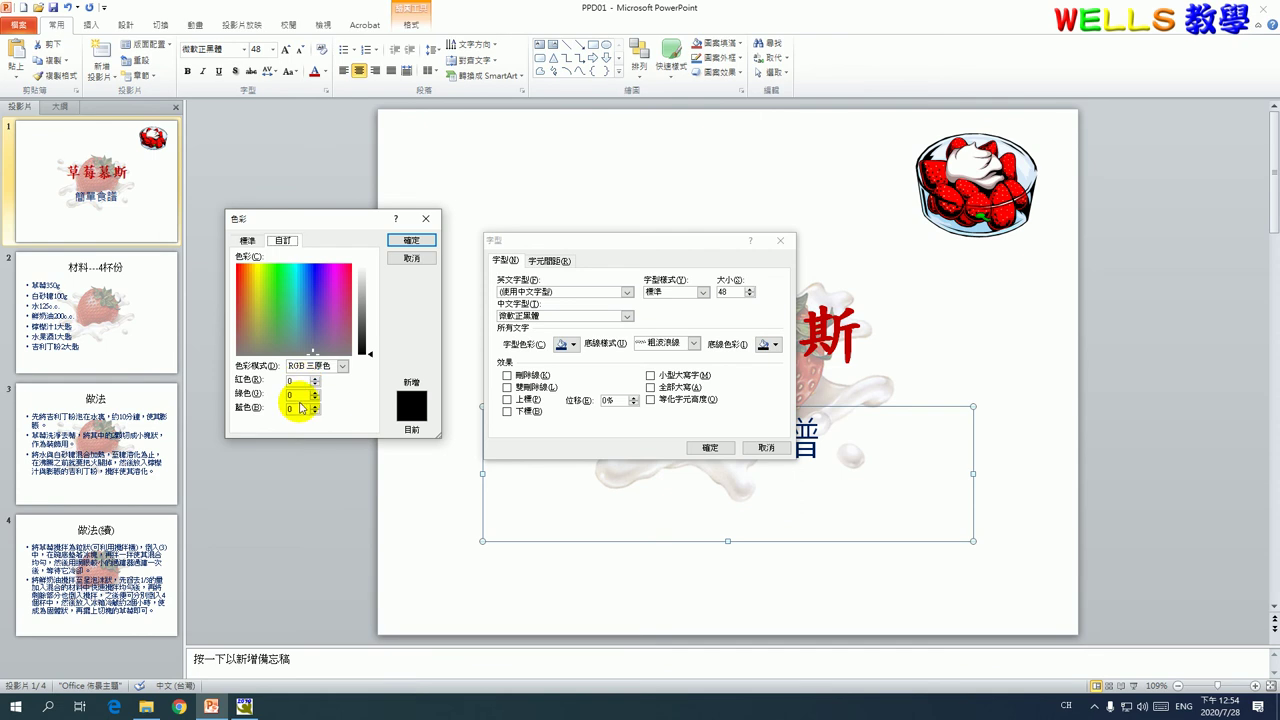
left_click(293, 395)
type("128")
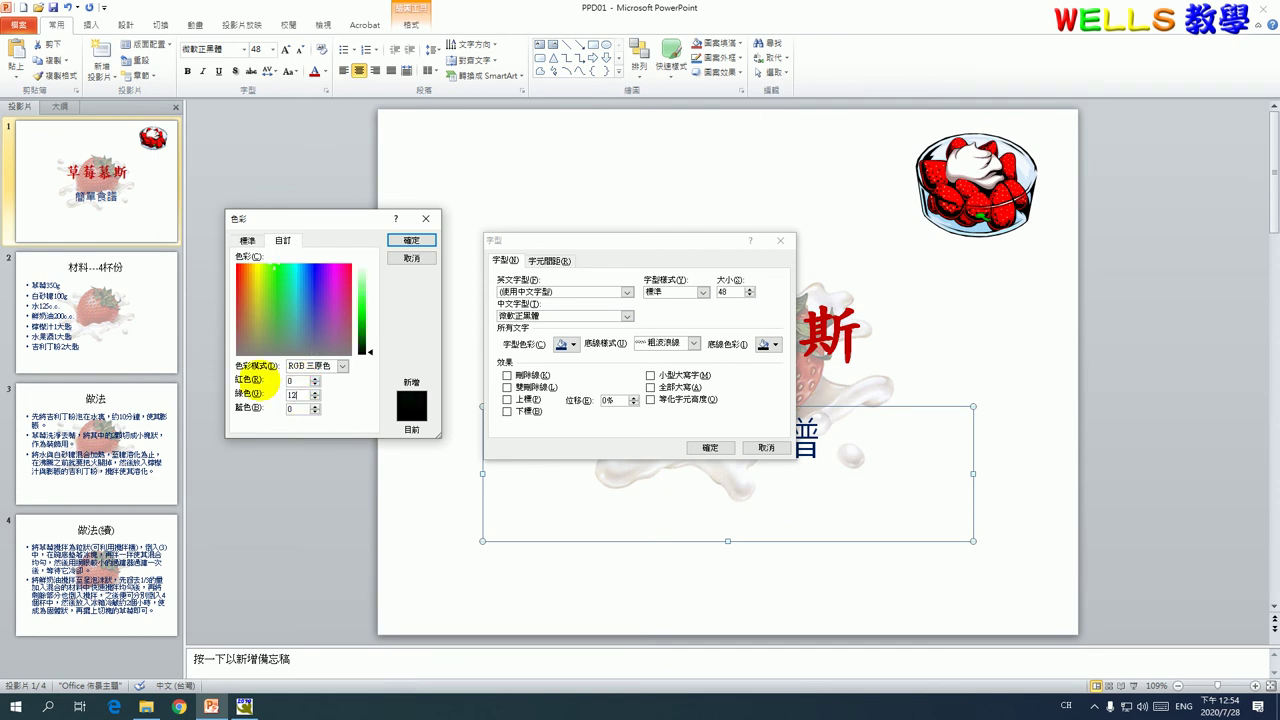
left_click(408, 240)
left_click(721, 452)
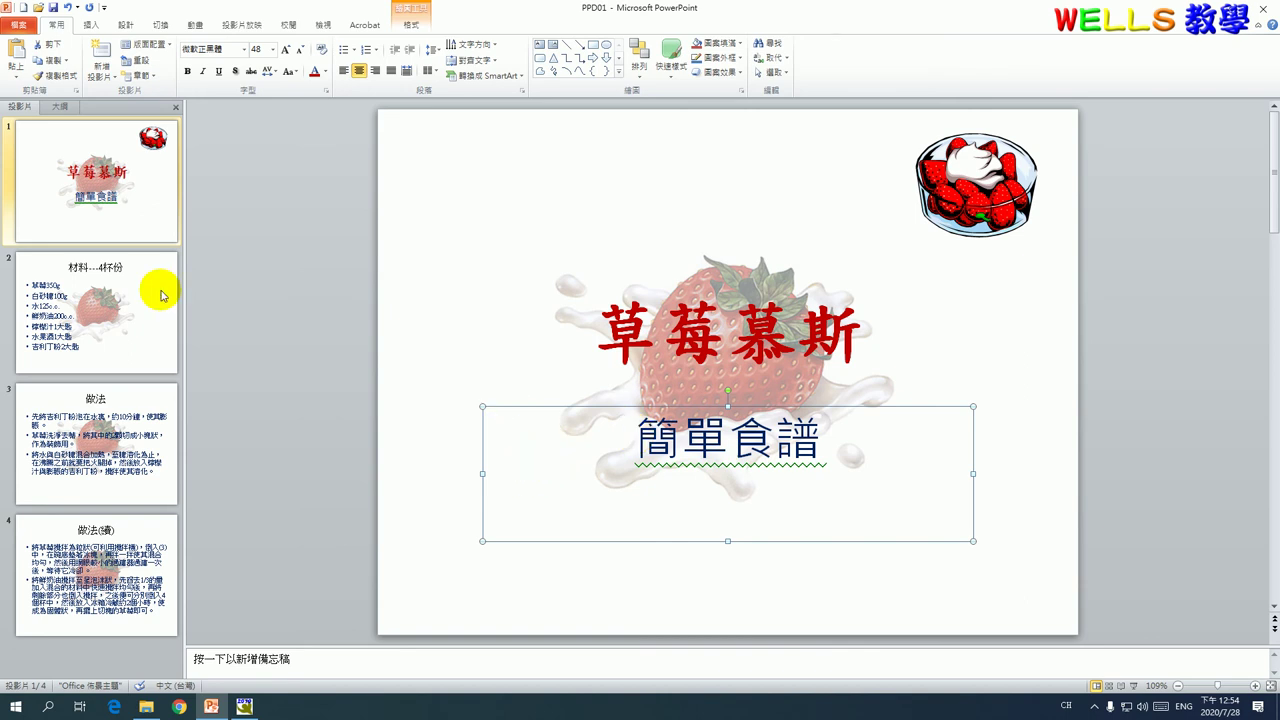
On slide 2, give all seven ingredient lines small strawberry picture bullets
left_click(104, 324)
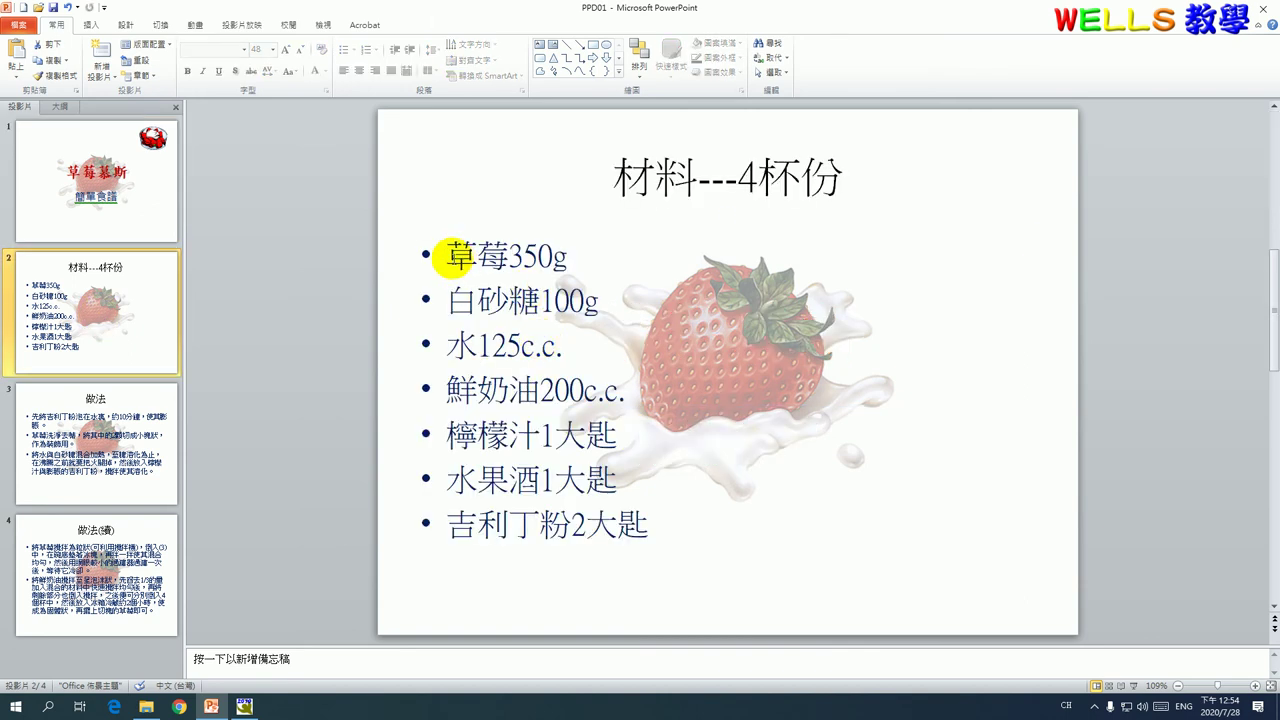
left_click_drag(443, 257, 689, 543)
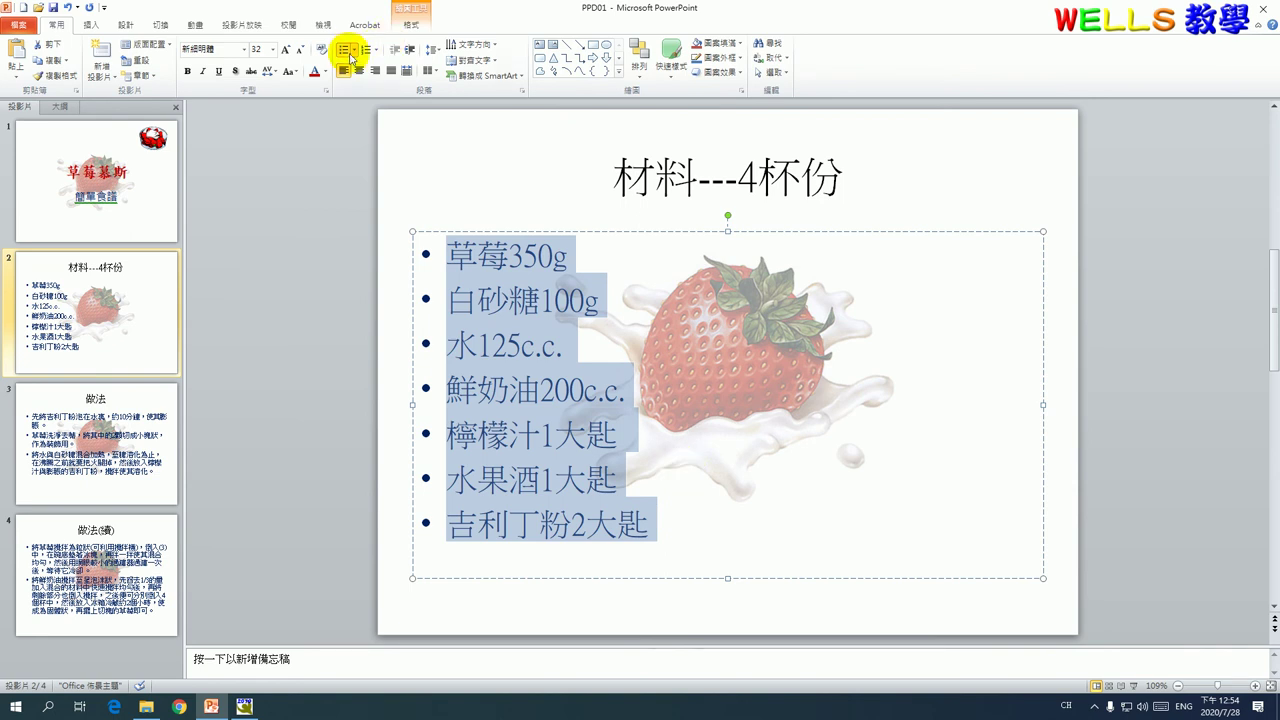
left_click(352, 49)
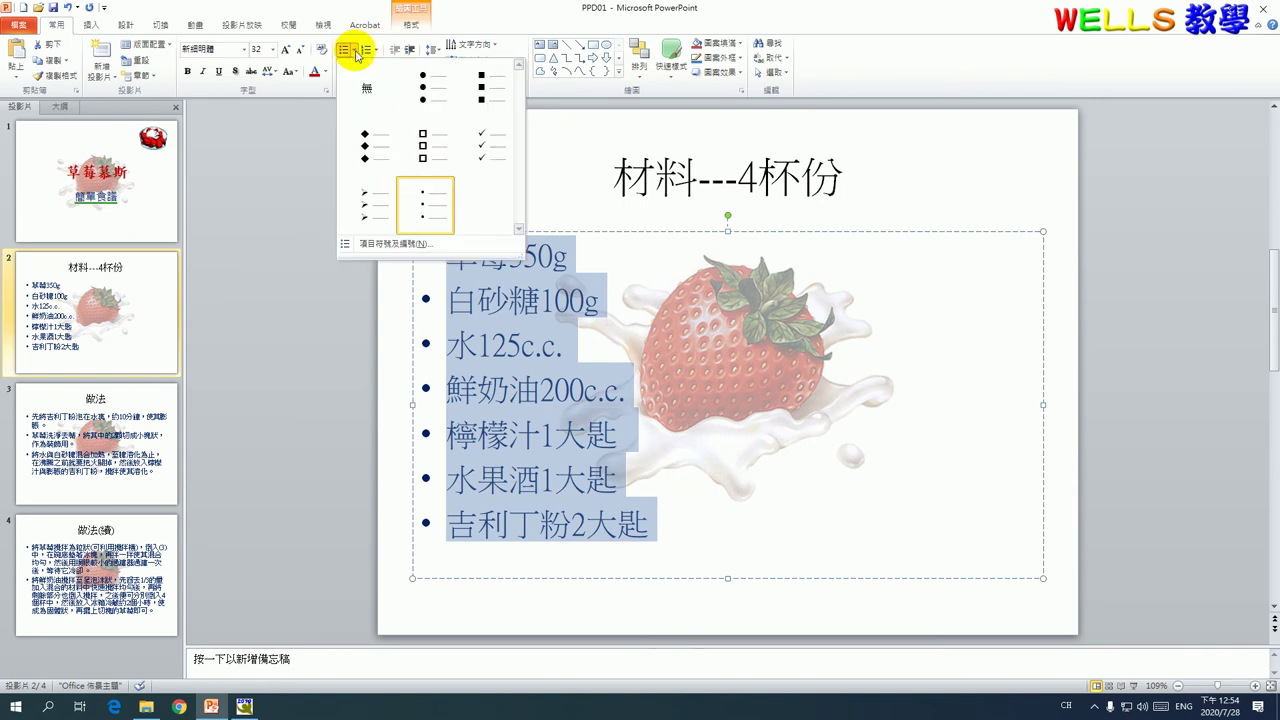
left_click(408, 245)
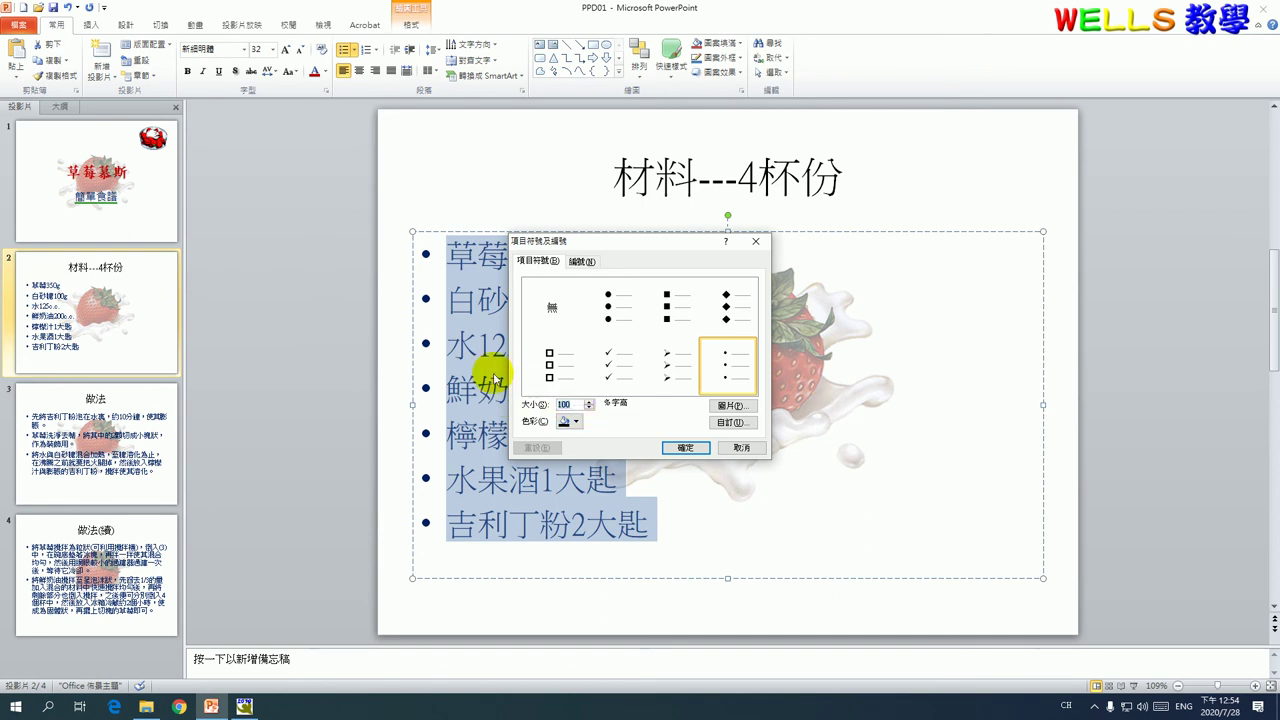
left_click(737, 405)
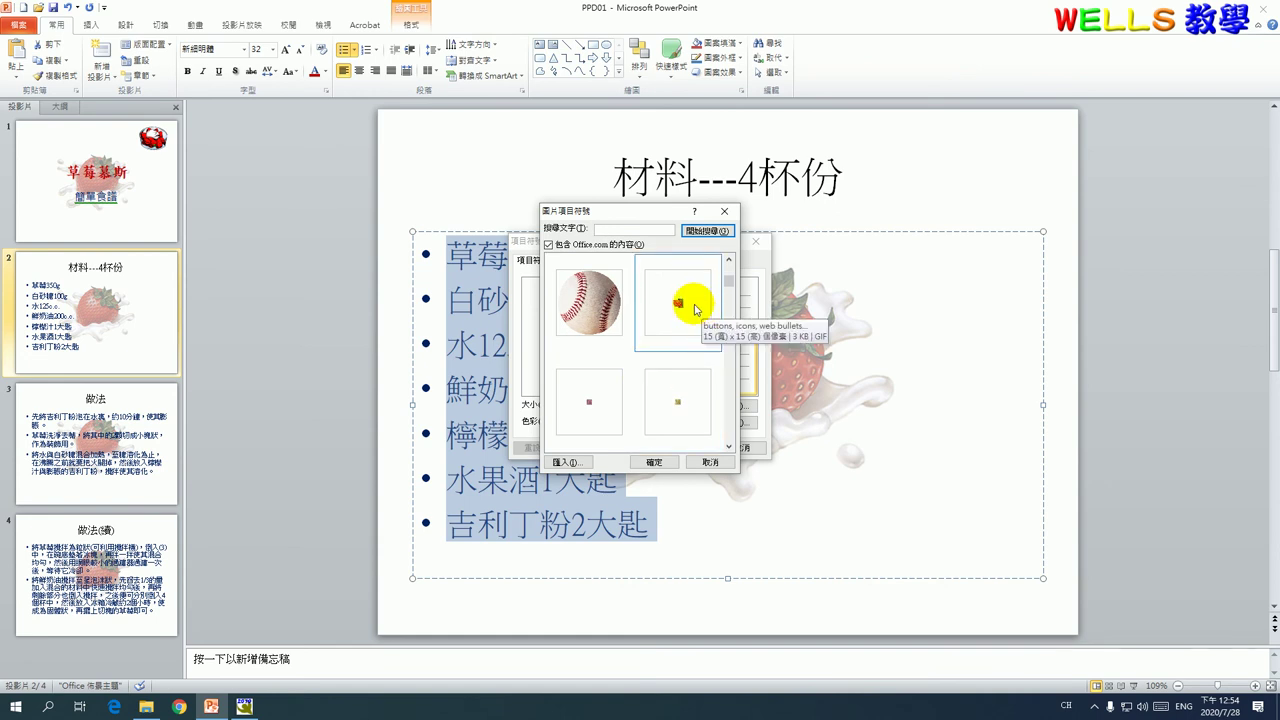
left_click(696, 310)
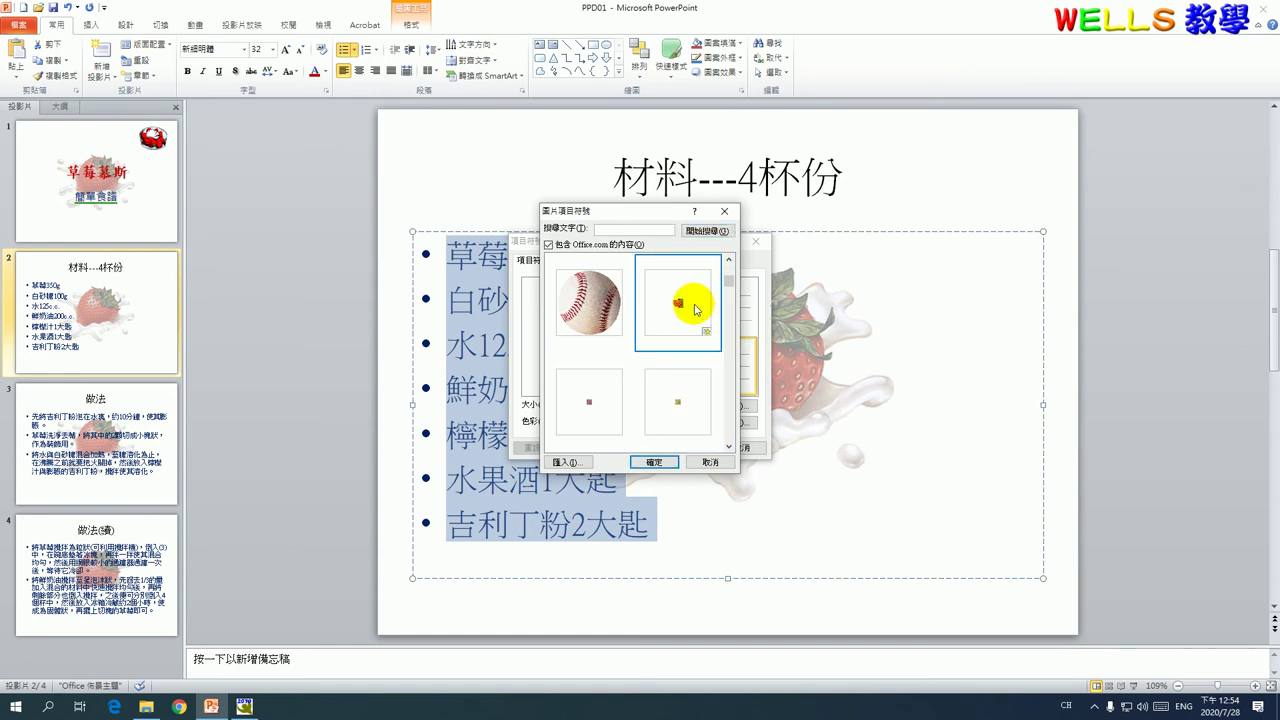
left_click(652, 462)
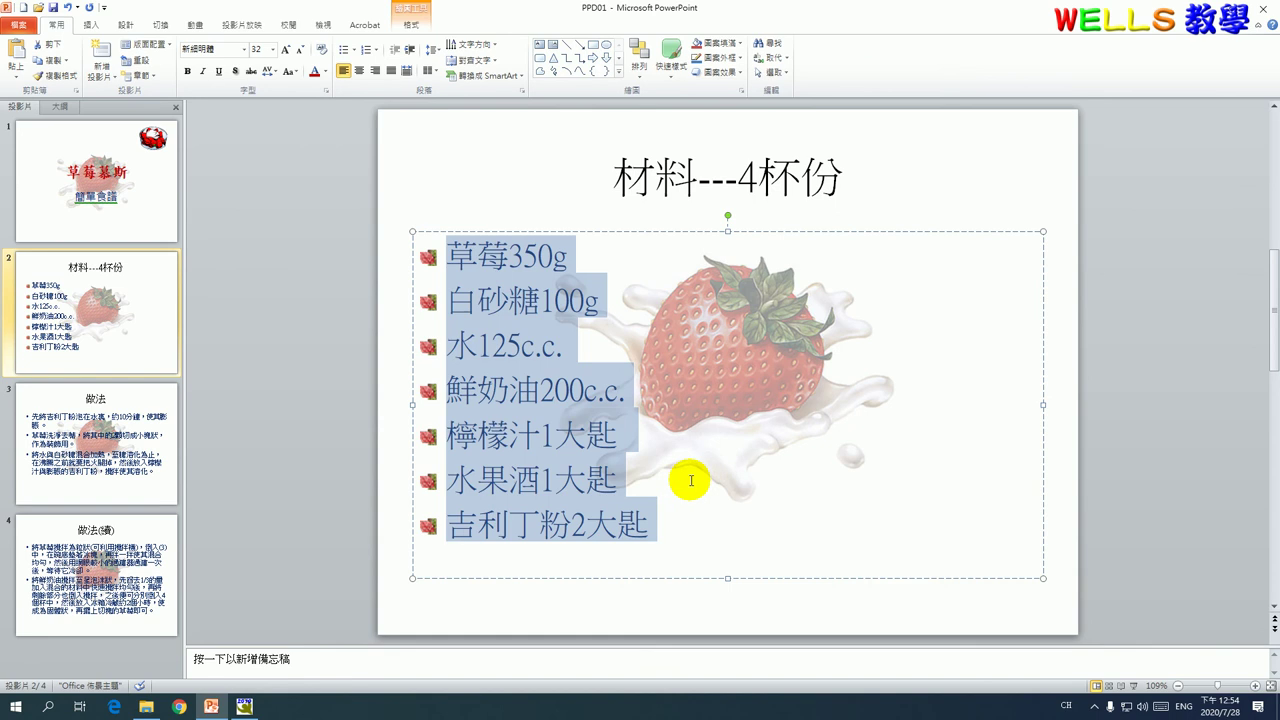
left_click(695, 481)
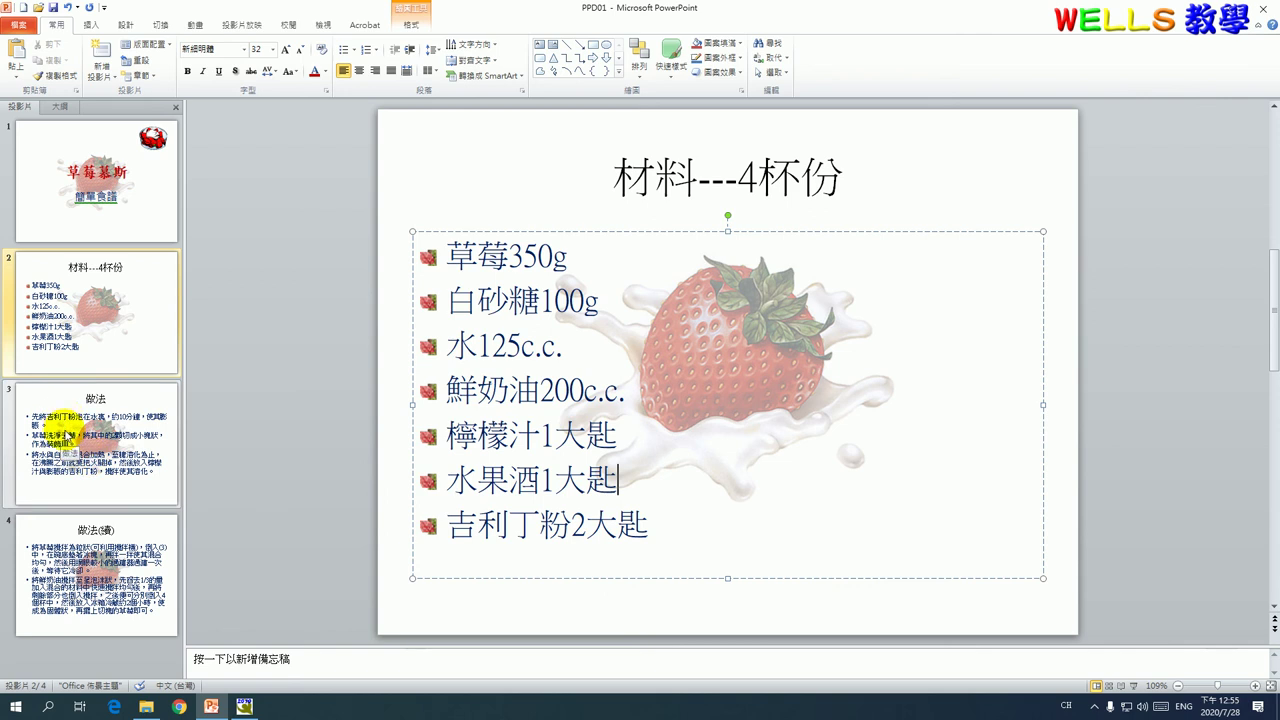
Demote slide 3's three method paragraphs one level and number them 1, 2, 3
left_click(57, 415)
left_click_drag(445, 256, 975, 494)
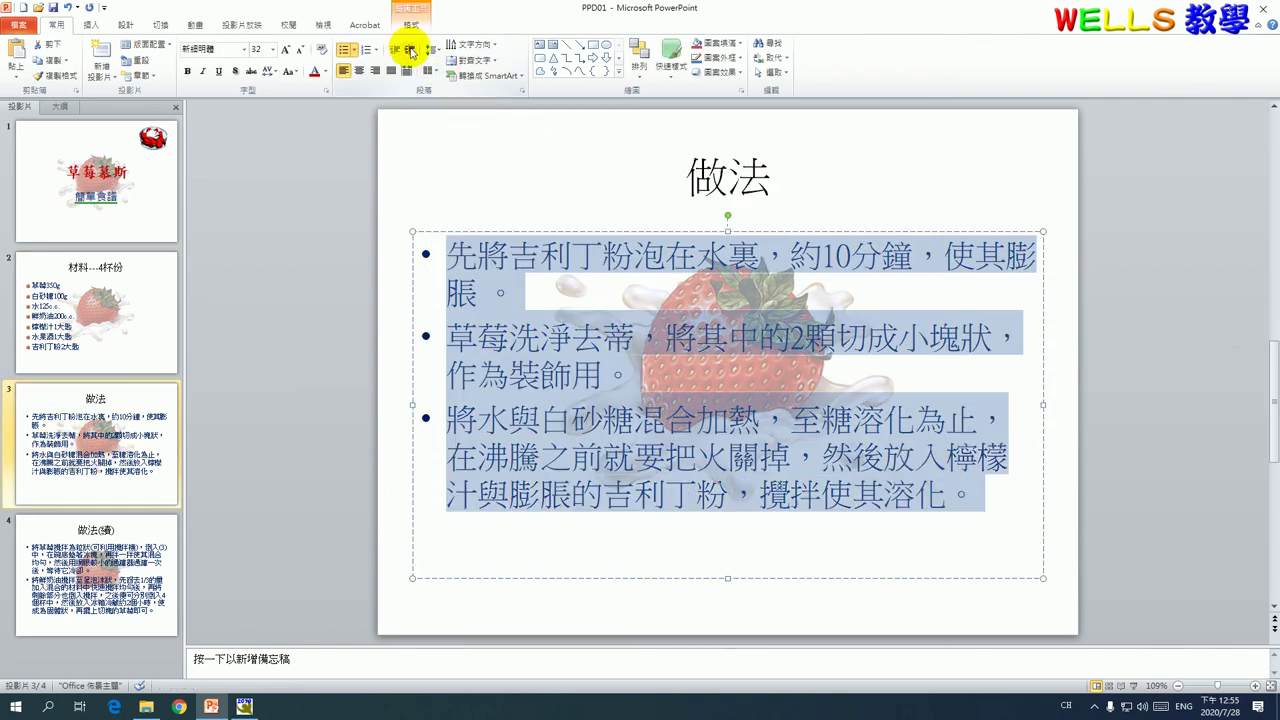
left_click(410, 51)
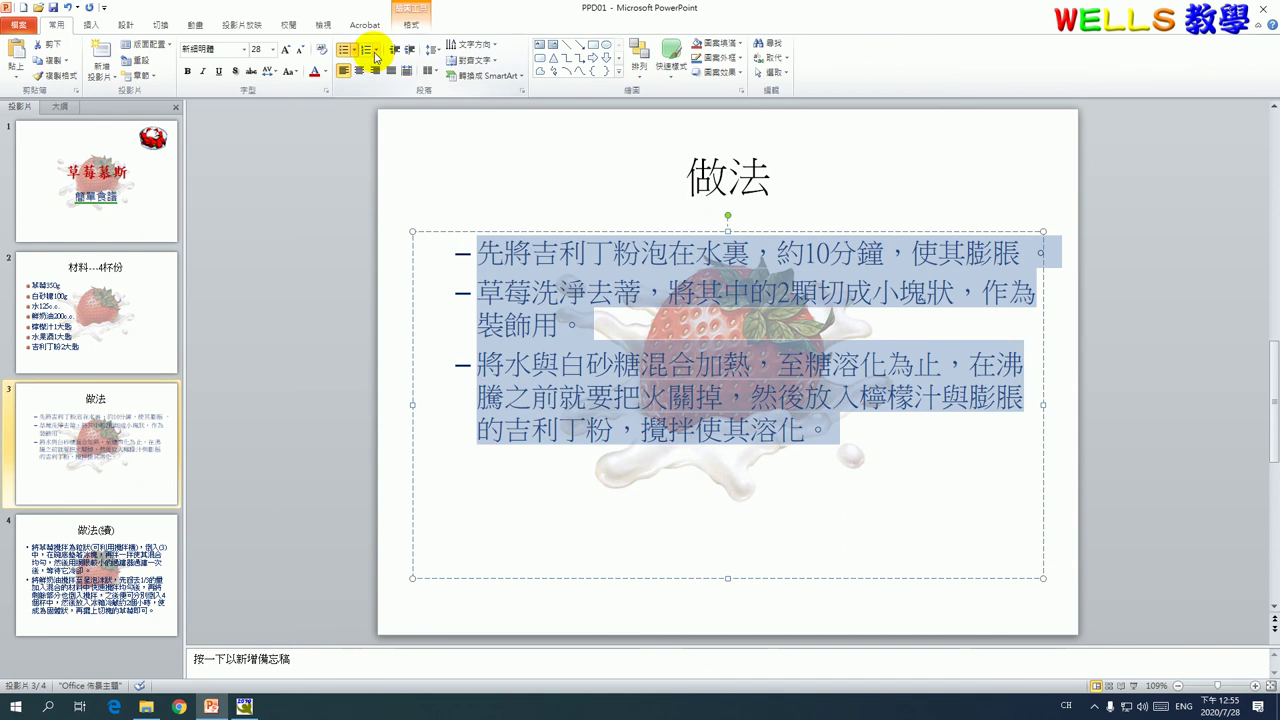
left_click(376, 57)
left_click(451, 91)
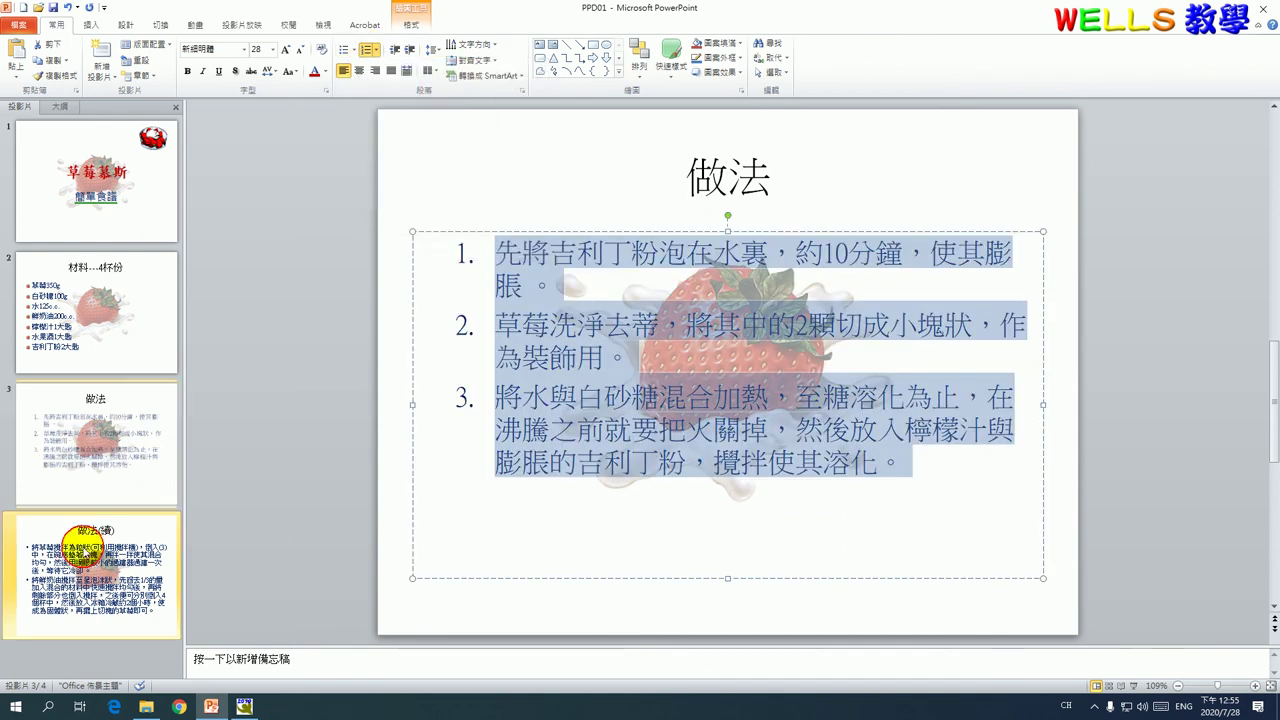
Demote slide 4's body text one level and apply the 1., 2. numbering style
left_click(88, 540)
left_click_drag(442, 242, 985, 530)
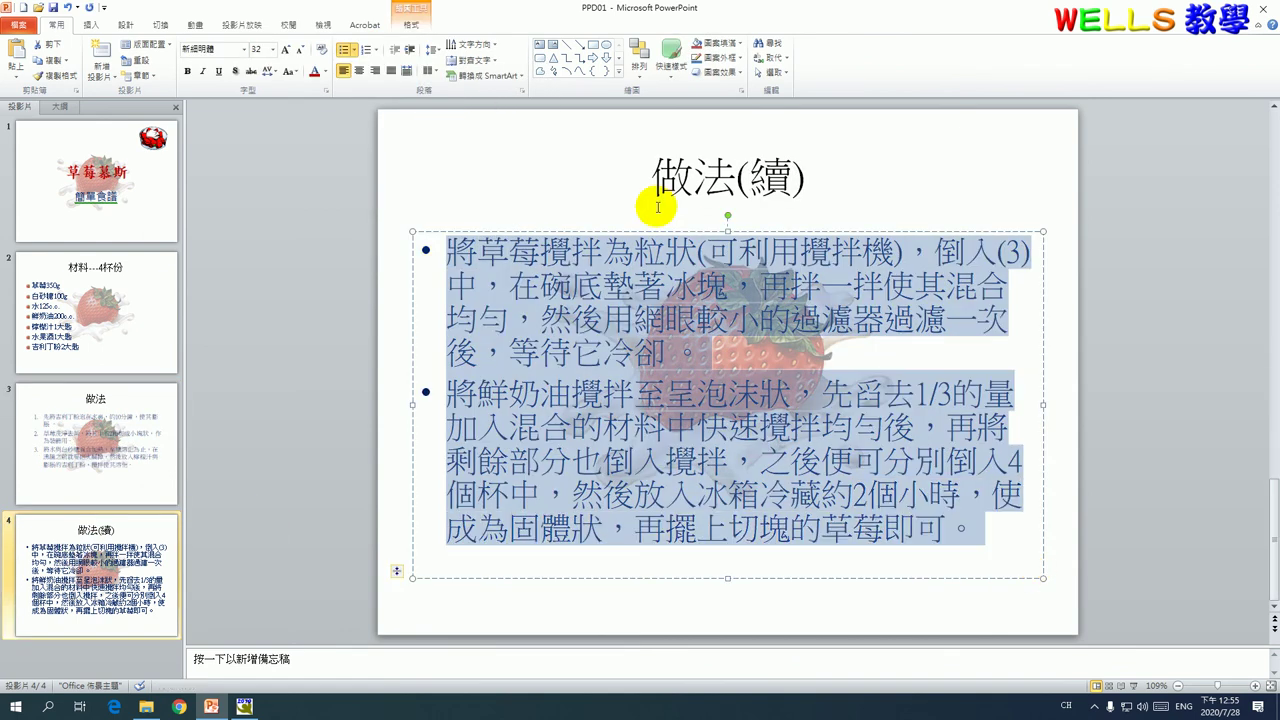
left_click(407, 57)
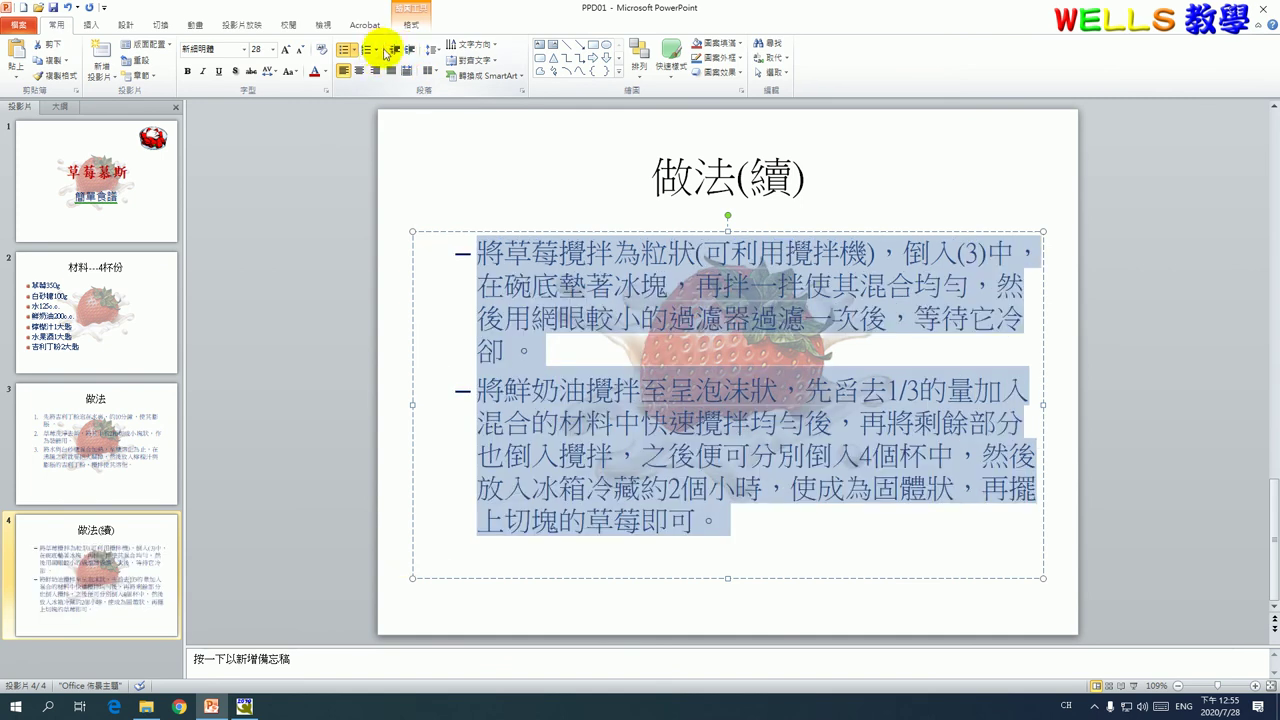
left_click(377, 50)
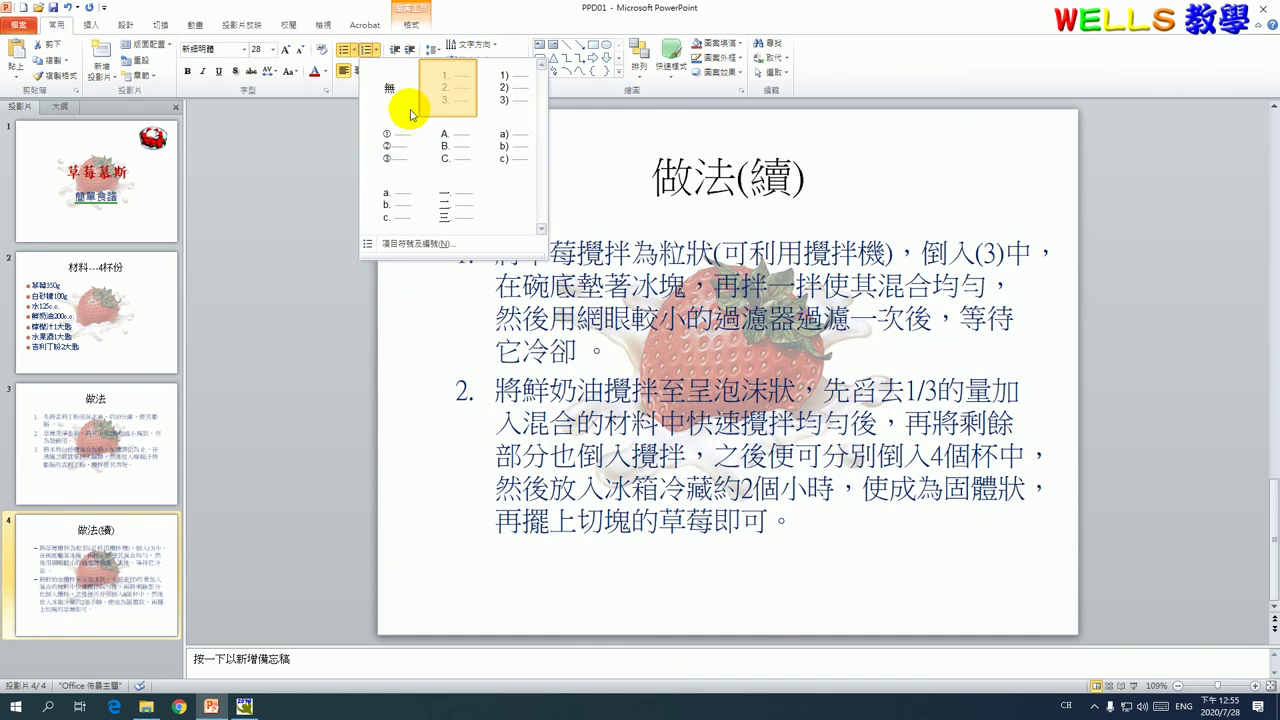
left_click(443, 105)
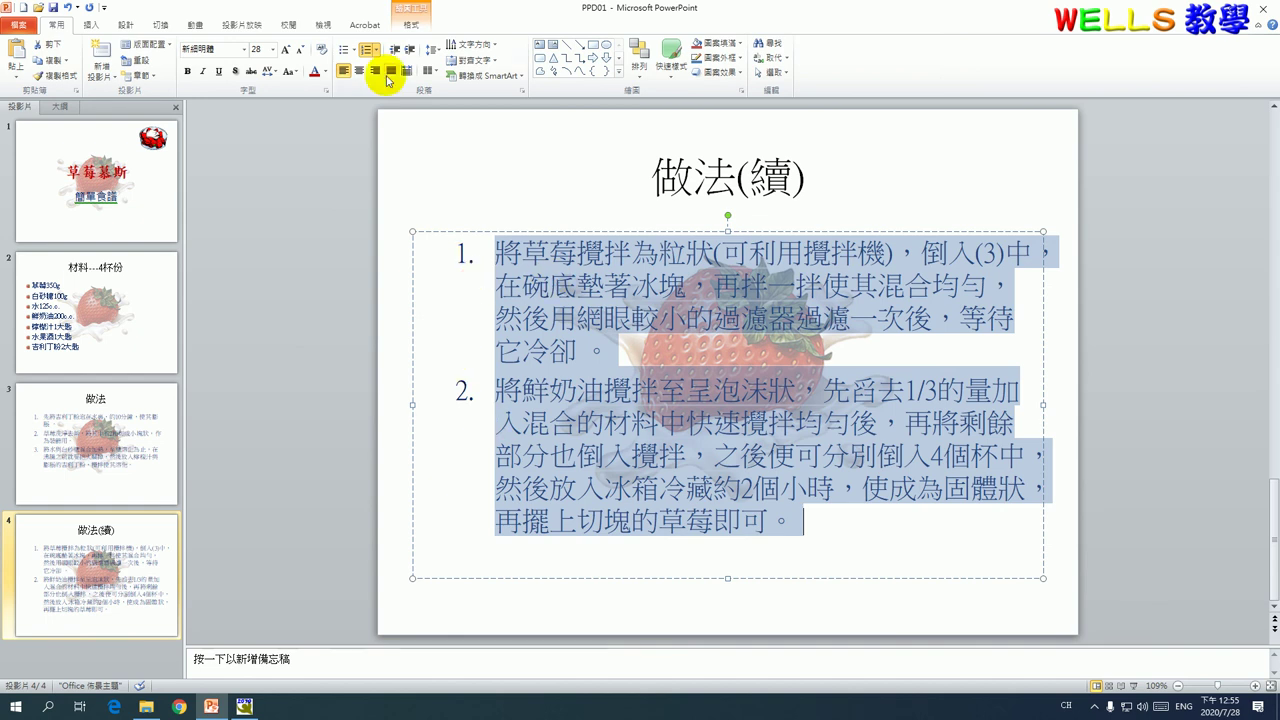
Set slide 4's numbering to start at 4 so its steps read 4 and 5
left_click(378, 50)
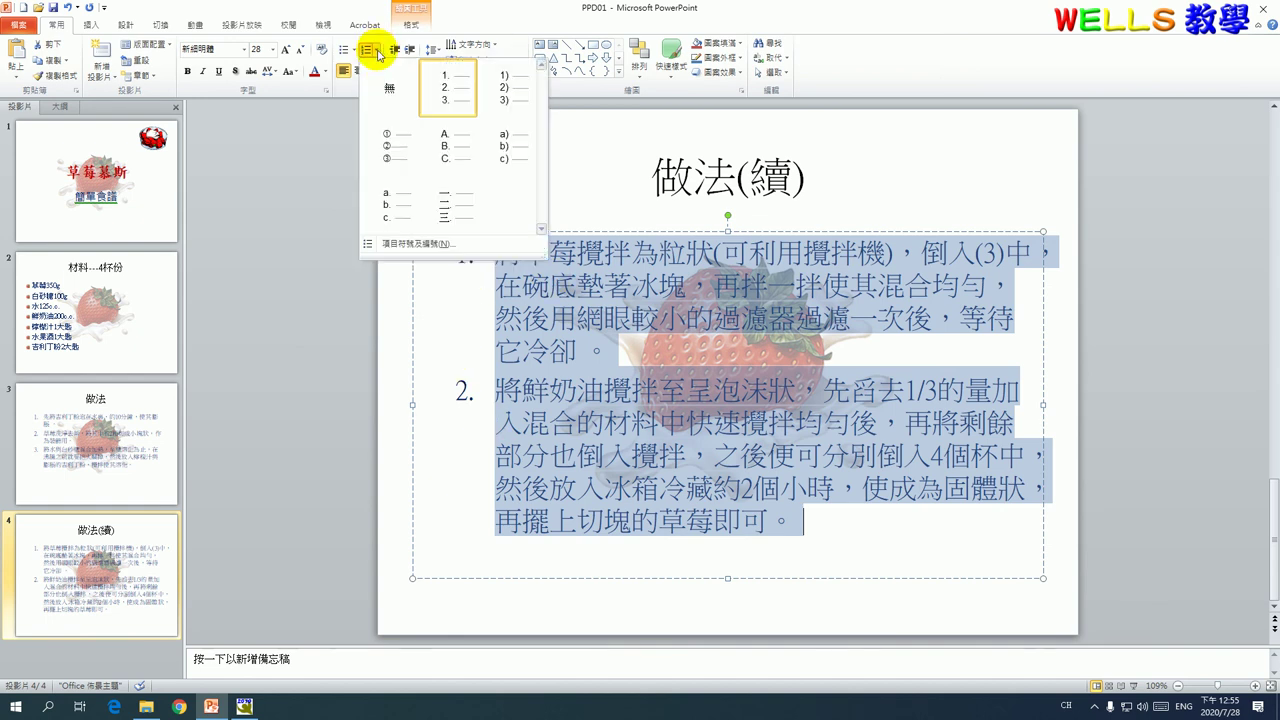
left_click(405, 245)
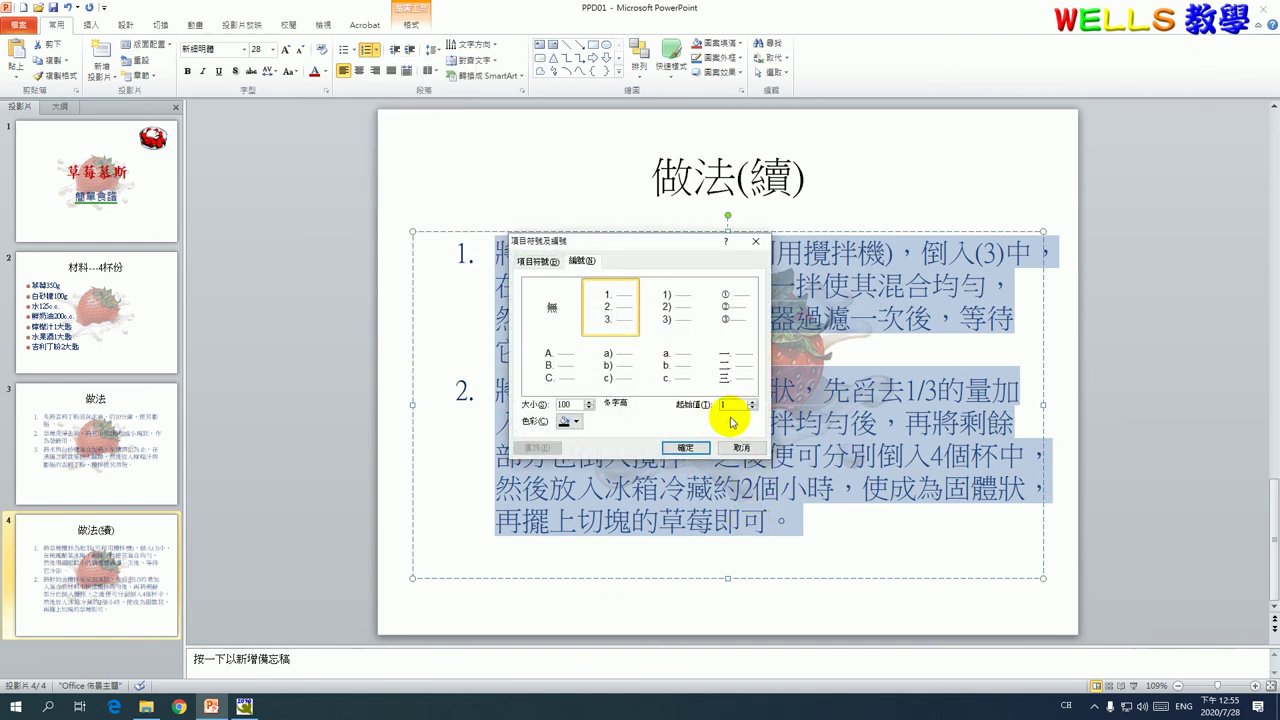
type("4")
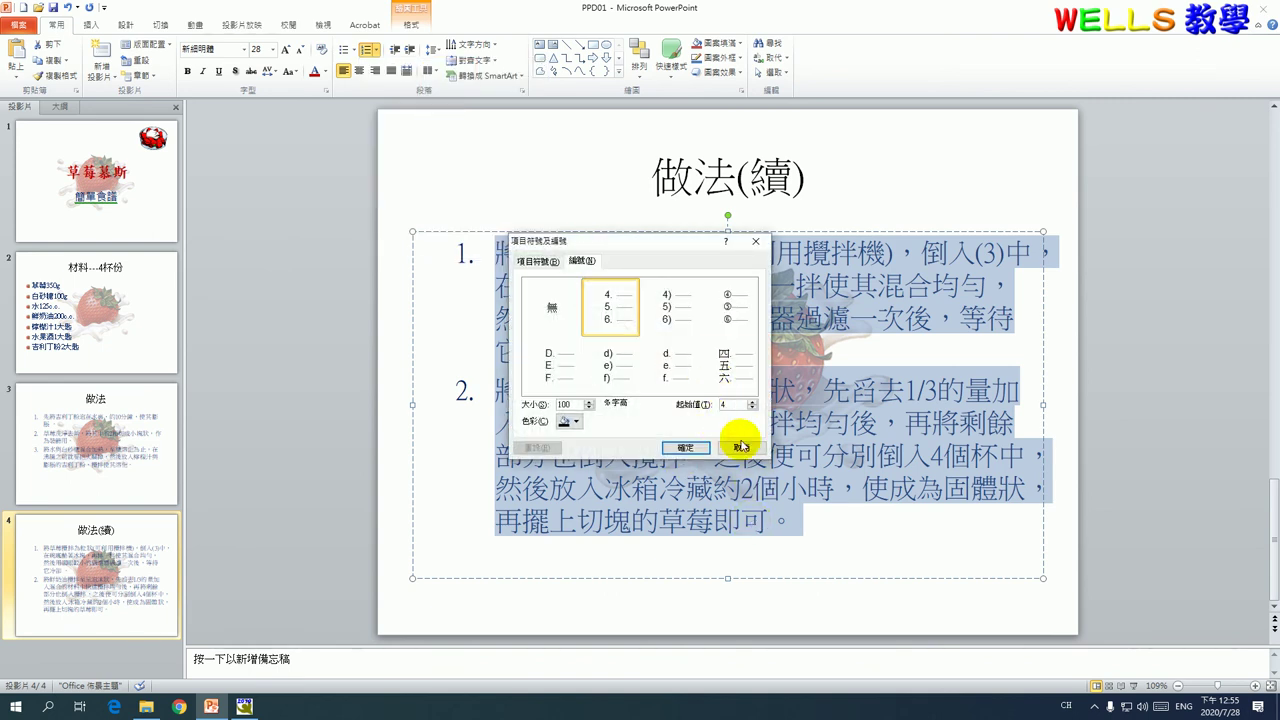
left_click(685, 447)
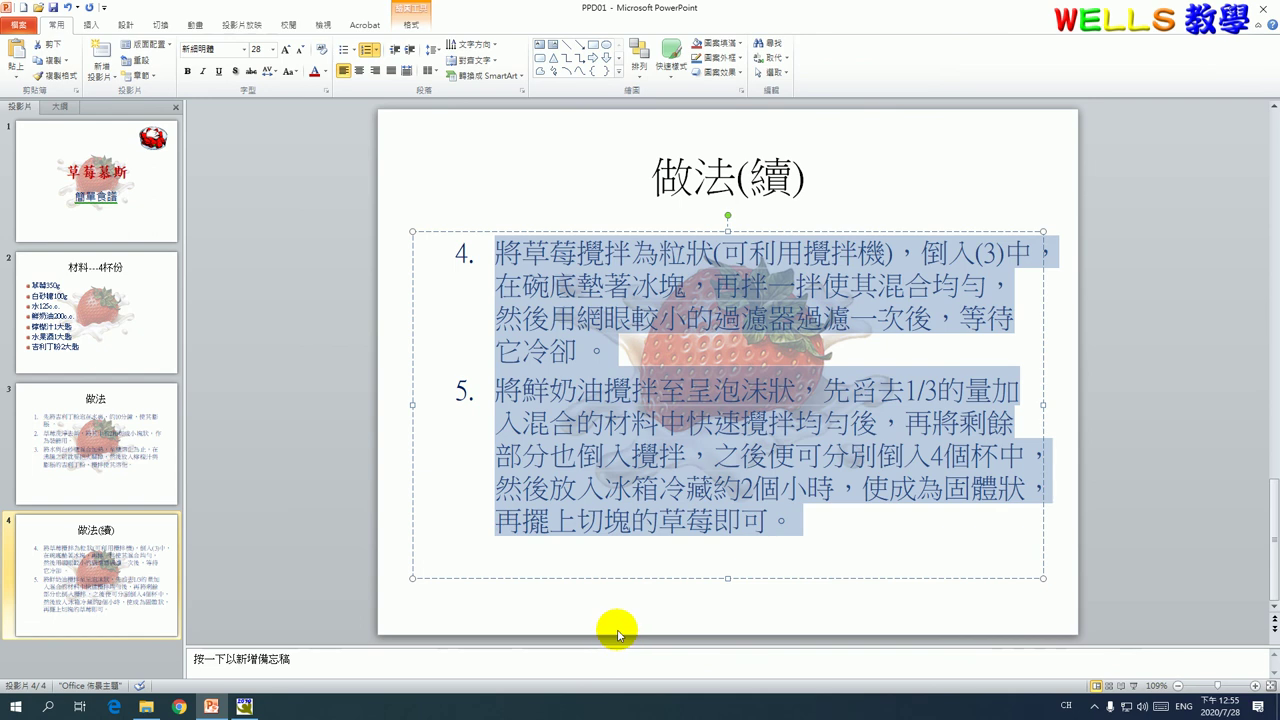
left_click(610, 614)
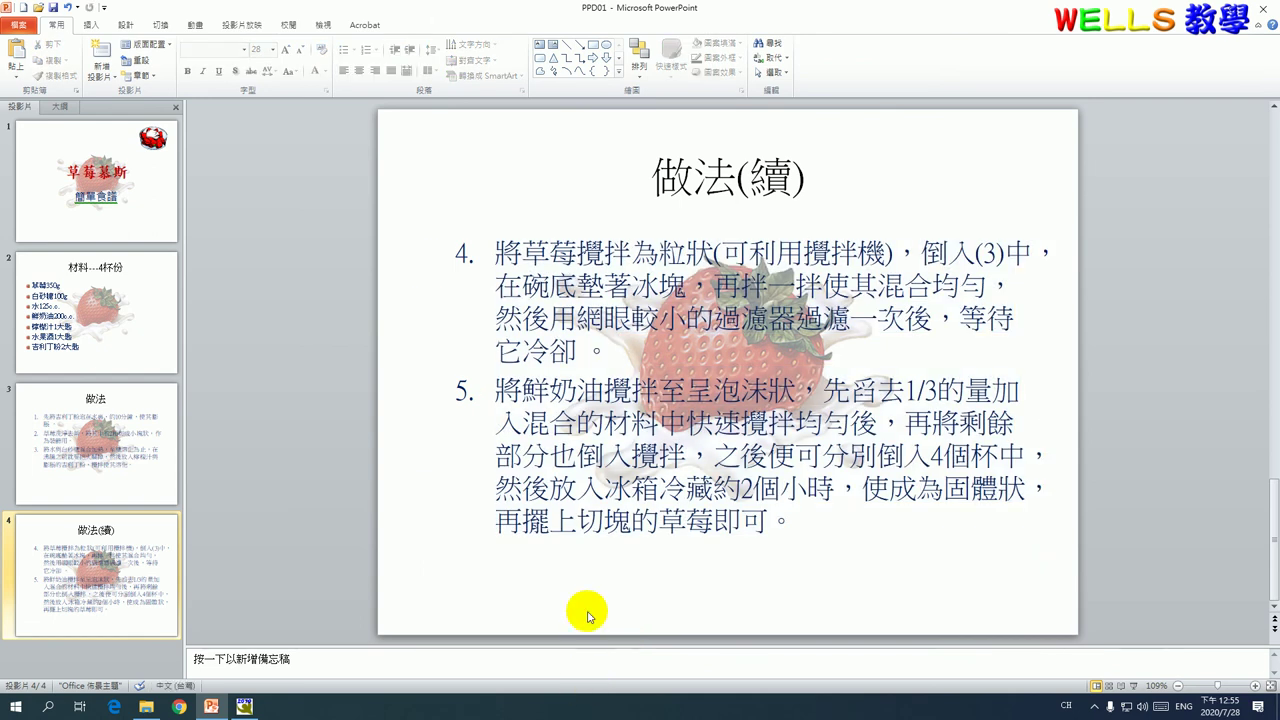
Apply the Gallery transition, direction From Left, 01.60 duration, to all four slides
left_click(161, 27)
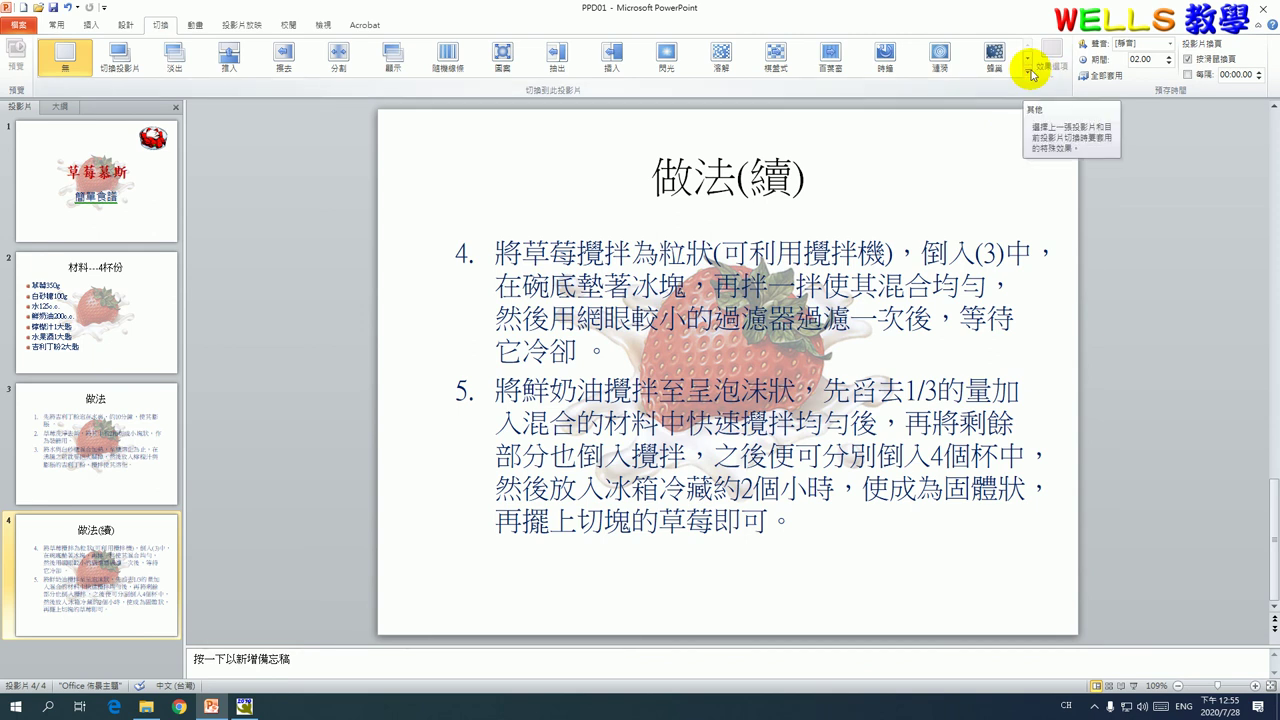
left_click(1029, 72)
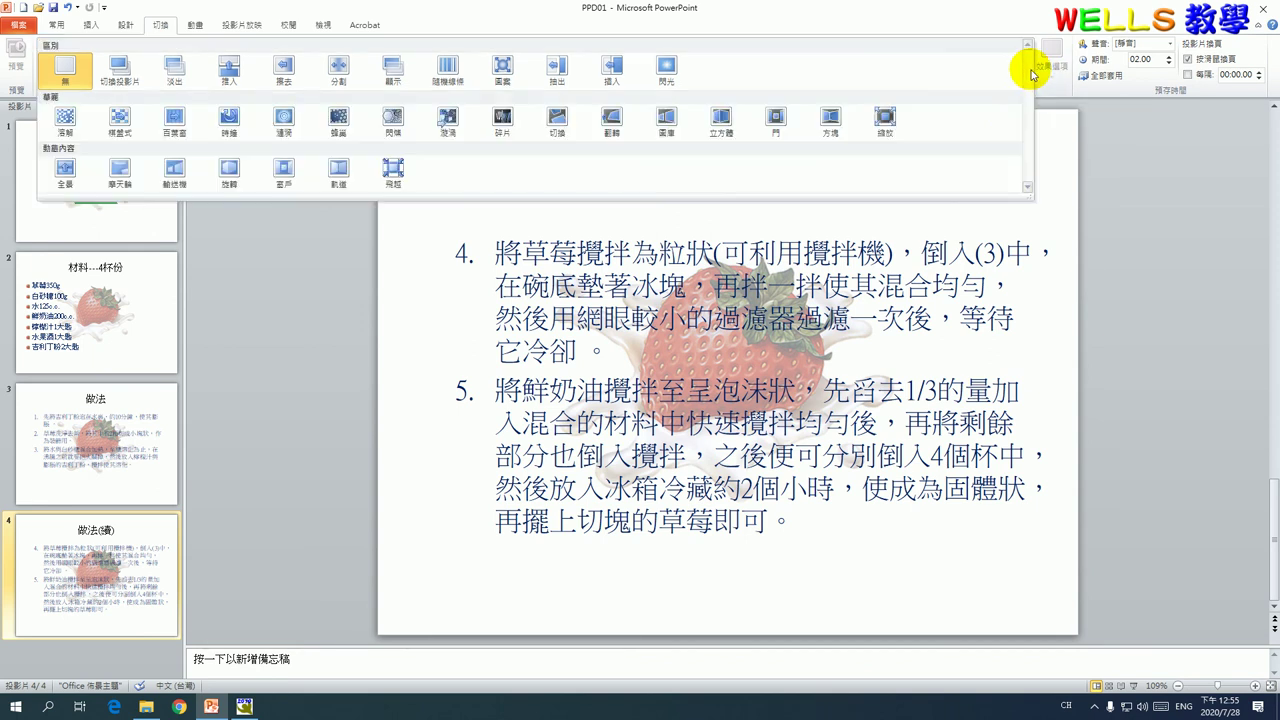
left_click(661, 126)
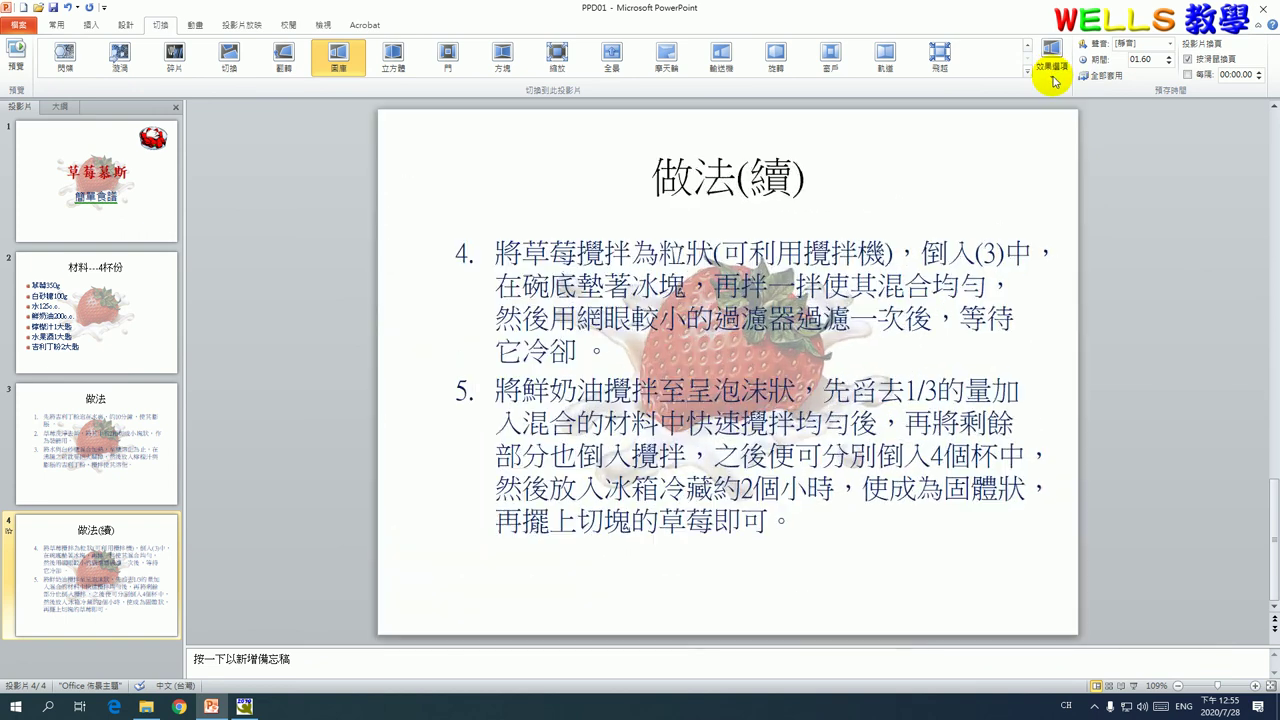
left_click(1053, 78)
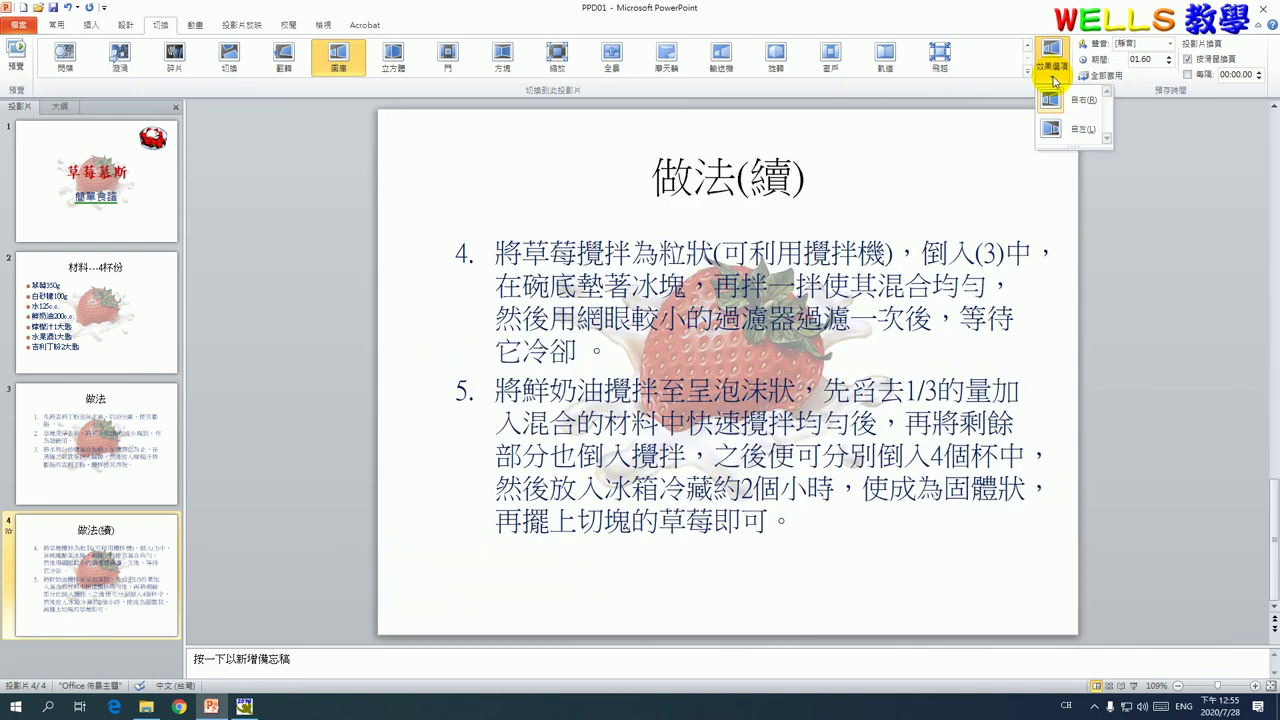
left_click(1073, 131)
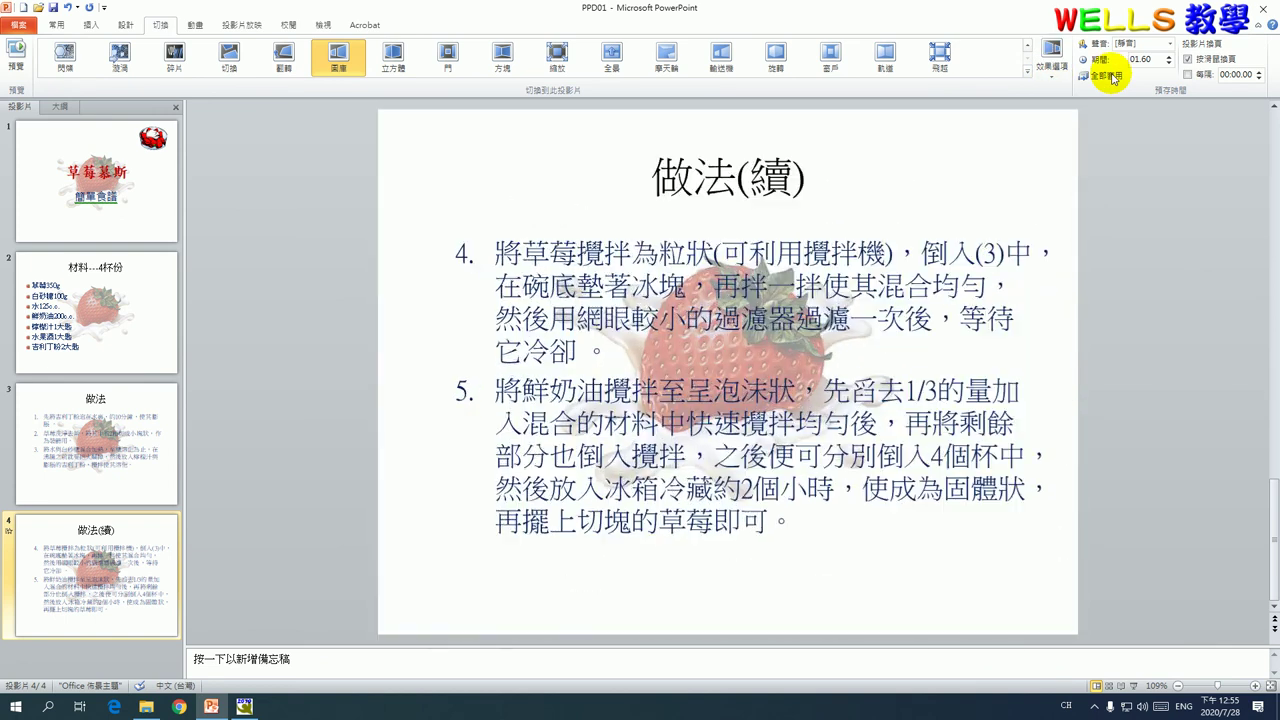
left_click(1110, 76)
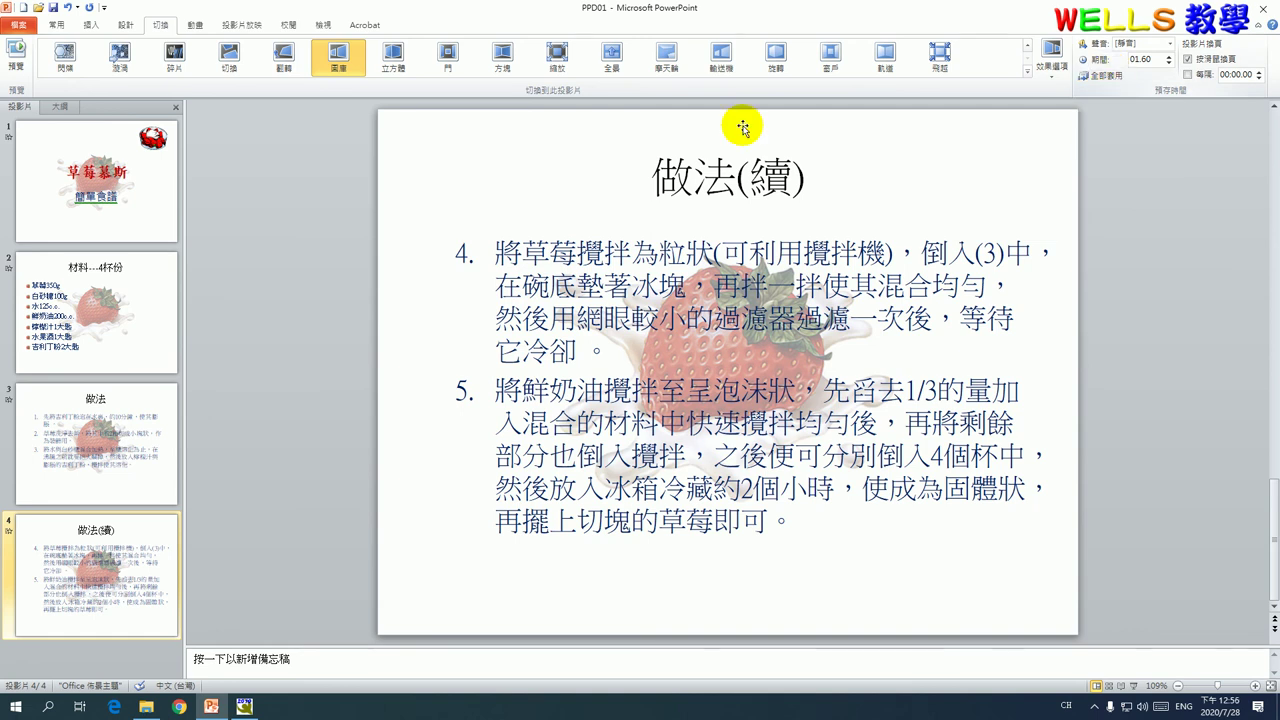
Save the presentation as PPA01 in C:\ANS.csf\PP01, then close the PowerPoint window
left_click(20, 25)
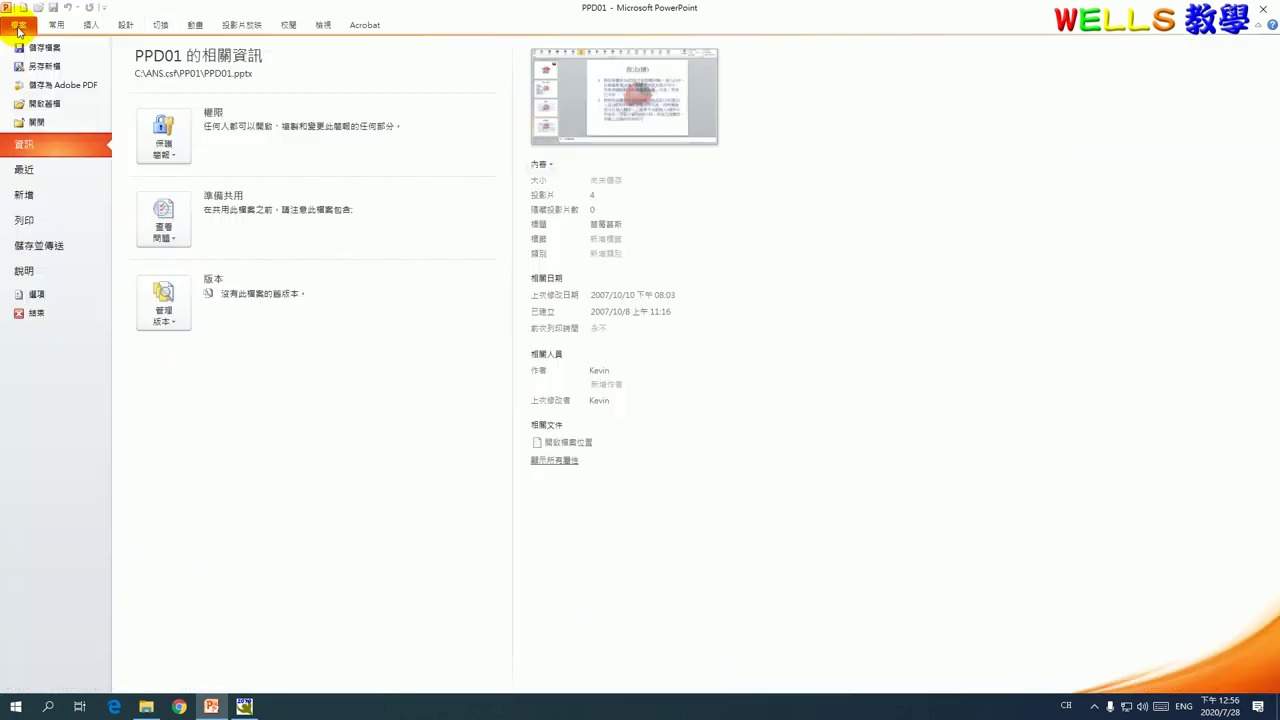
left_click(55, 66)
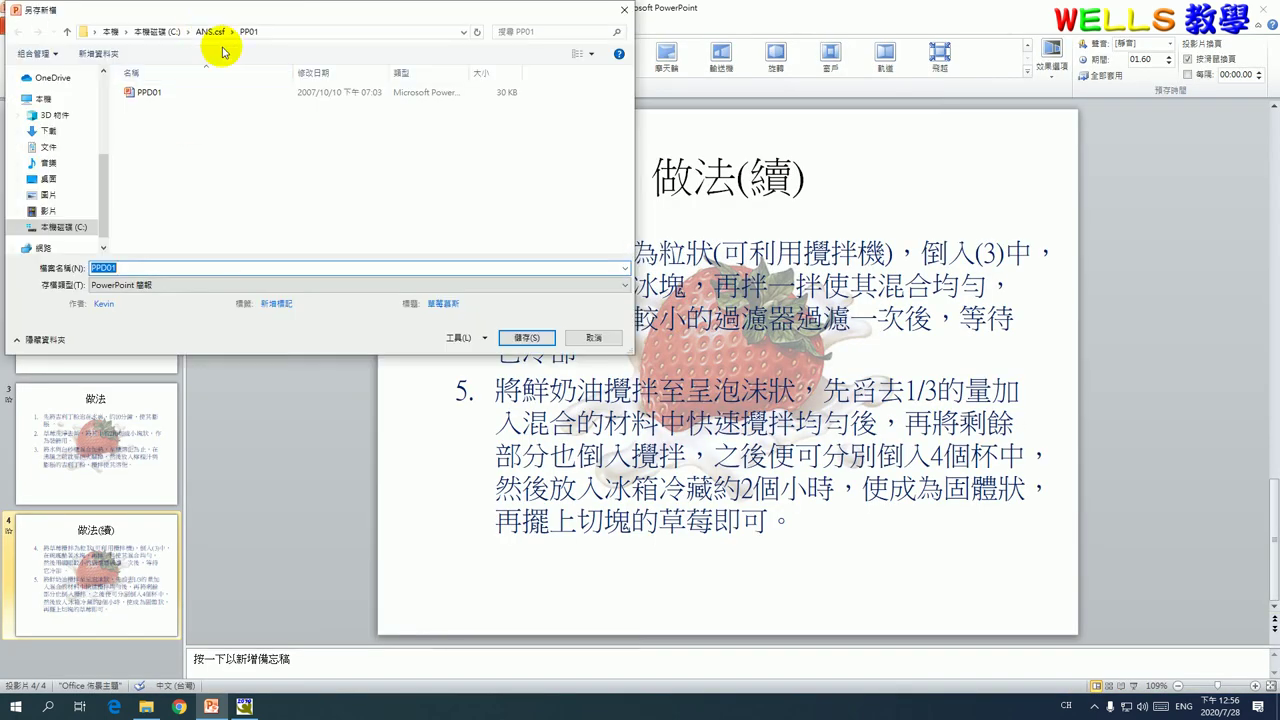
left_click(104, 267)
type("A")
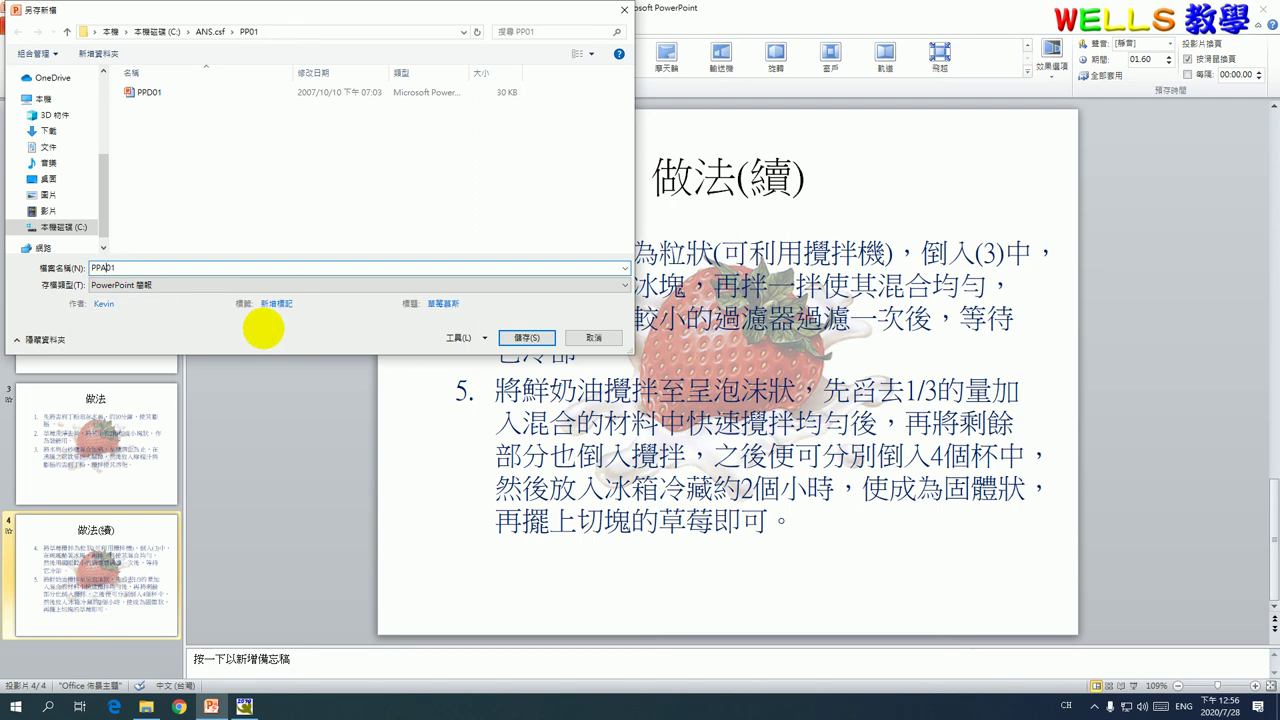
left_click(525, 338)
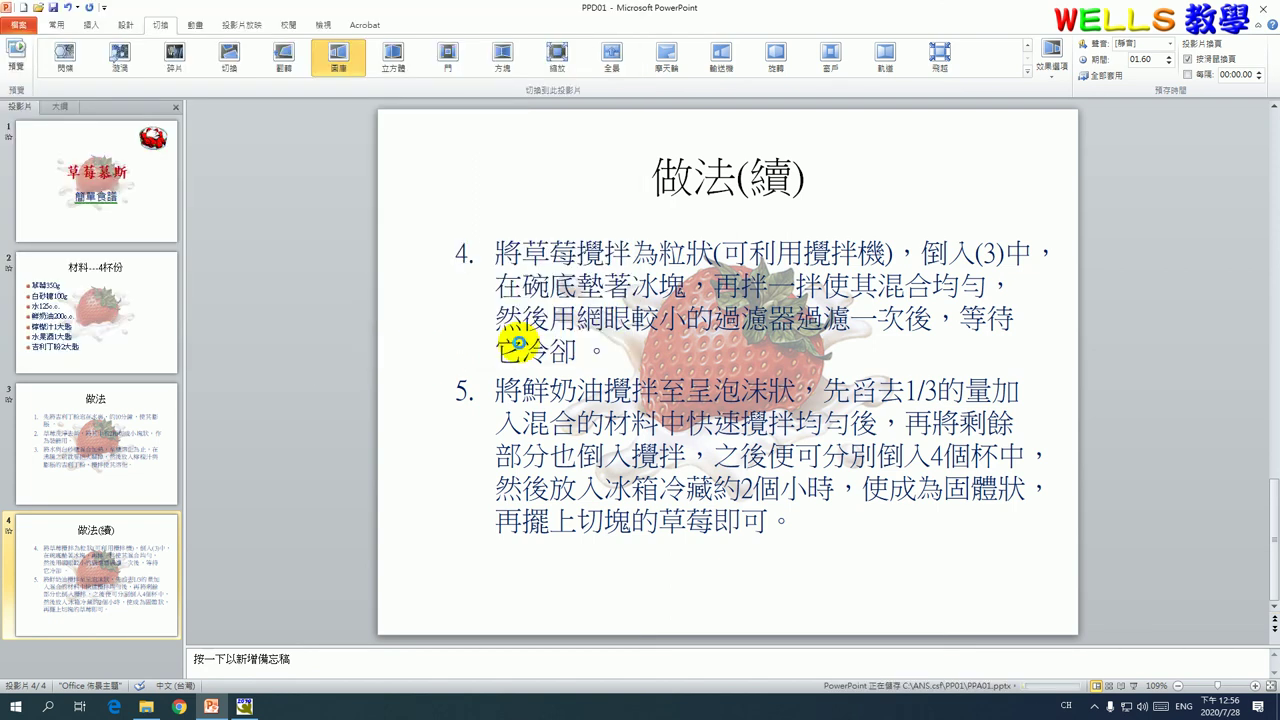
left_click(1265, 10)
Close File Explorer and run 術科評分 grading on the PowerPoint 101 草莓慕斯 exercise
left_click(1263, 8)
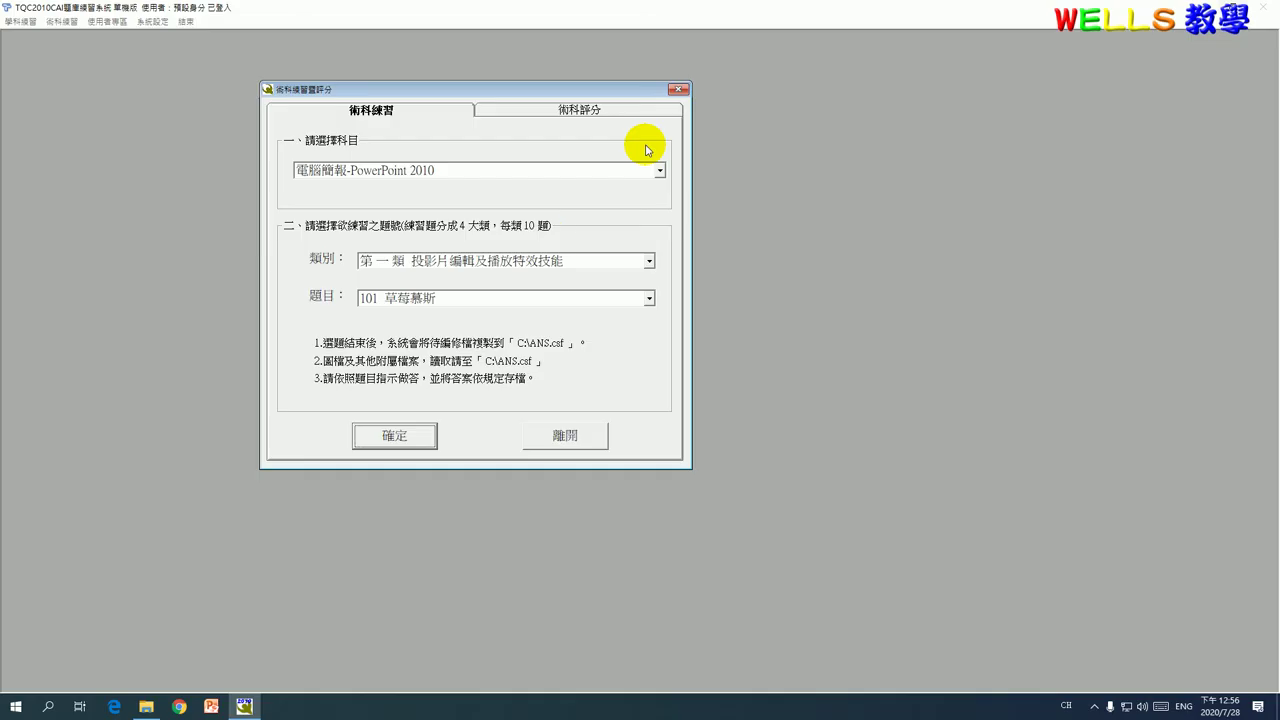
left_click(558, 120)
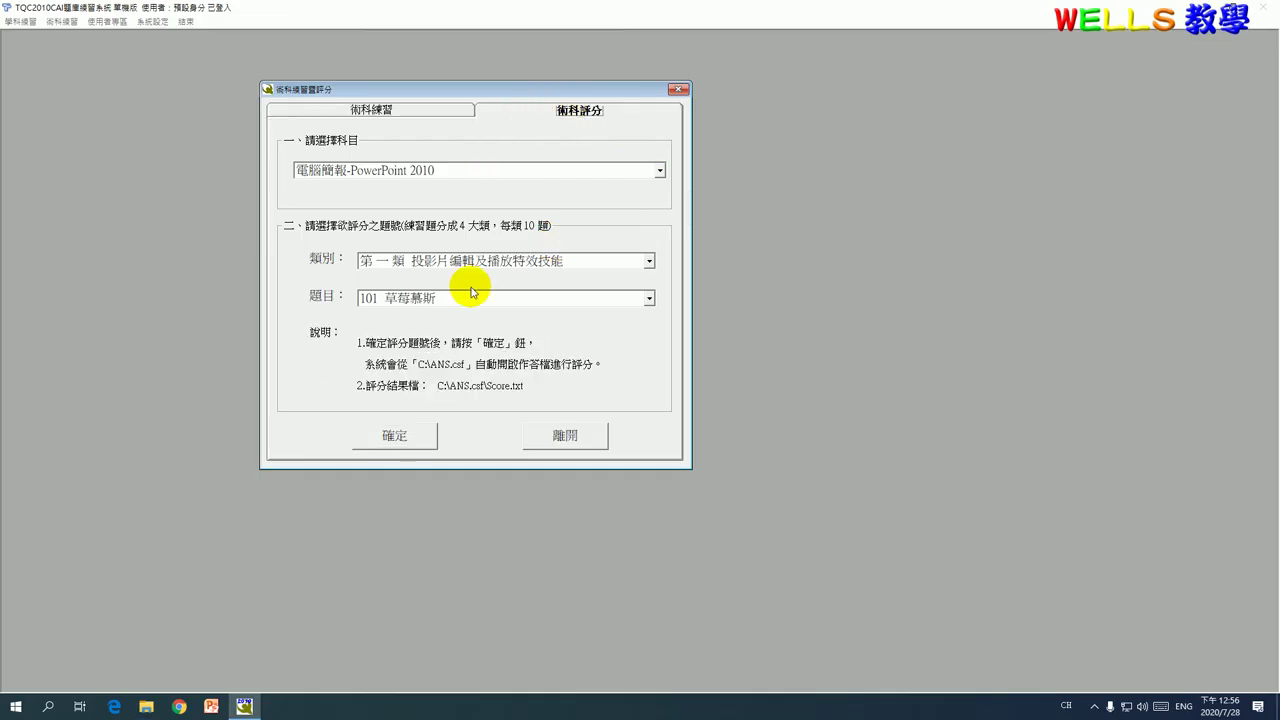
left_click(385, 436)
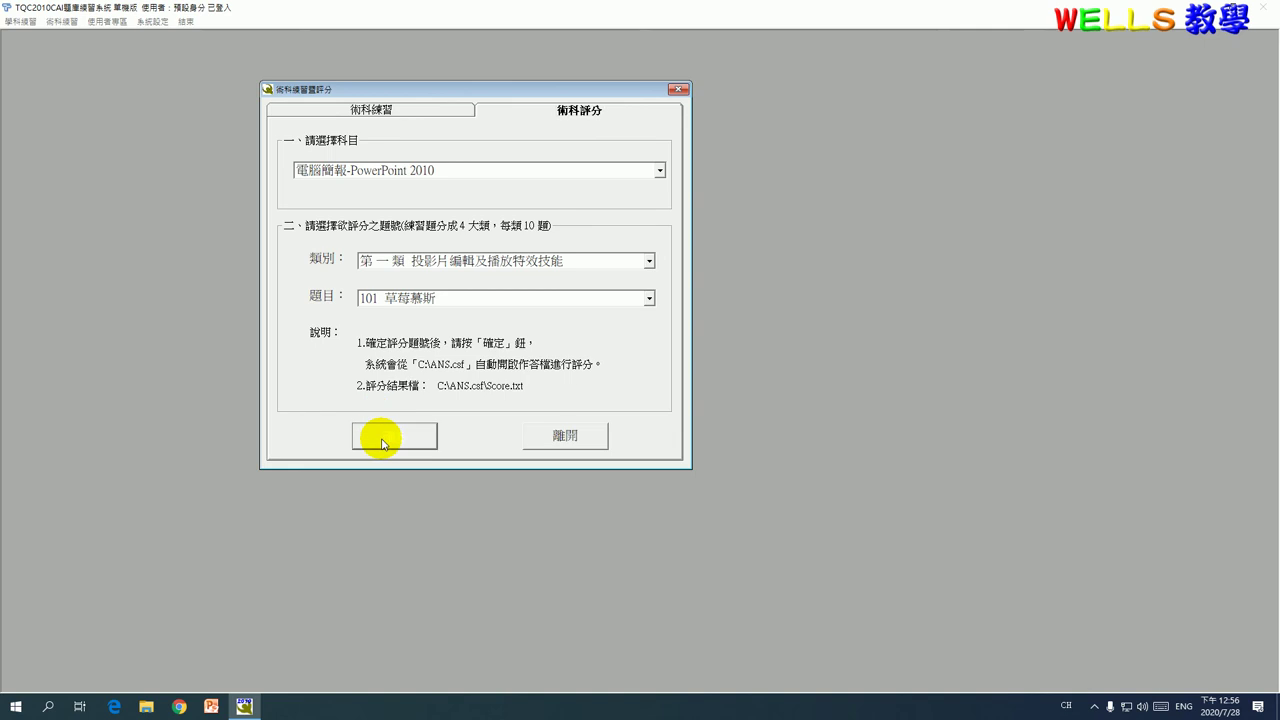